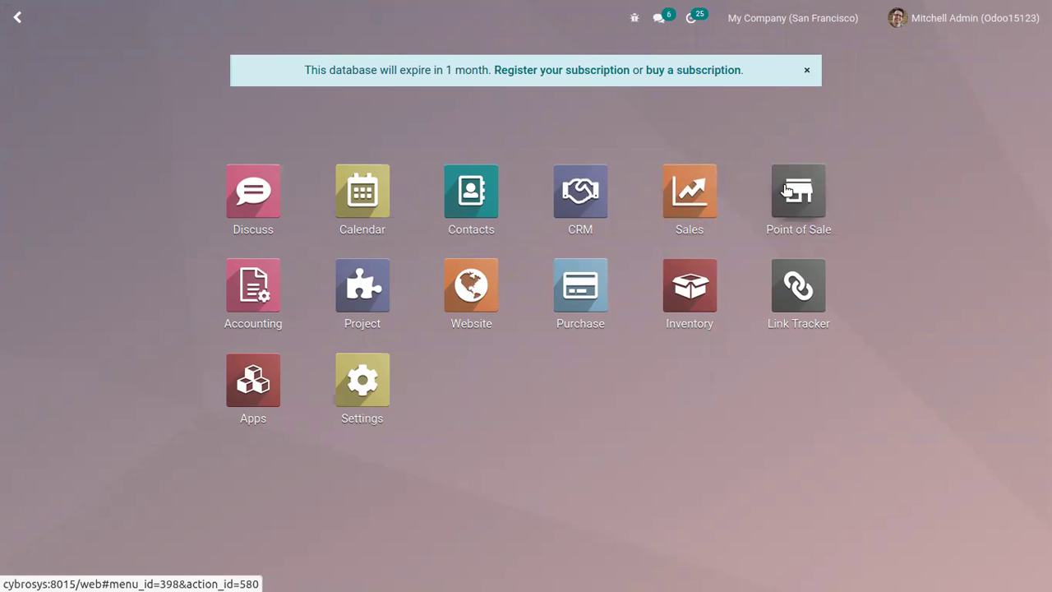
- Search the Sales configuration settings for "lot" to check the Lots & Serial Numbers option
left_click(695, 187)
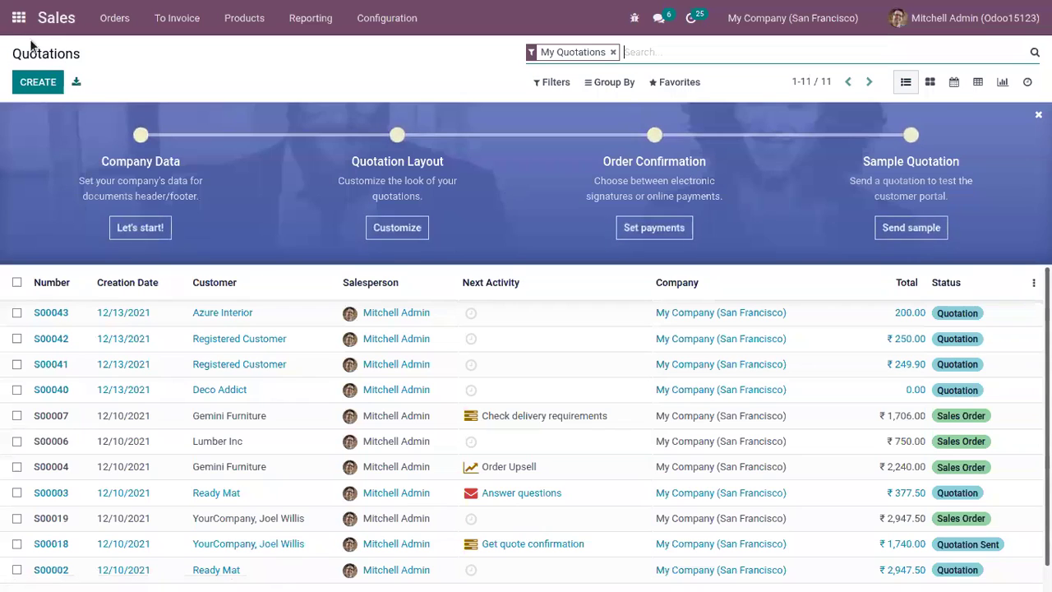
left_click(402, 20)
left_click(406, 47)
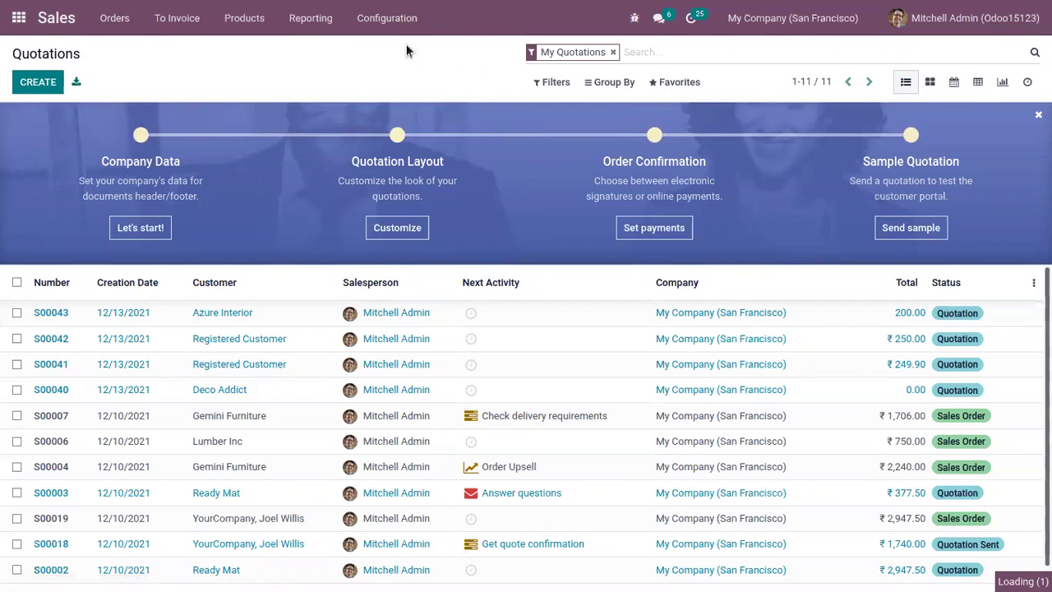
type("lot")
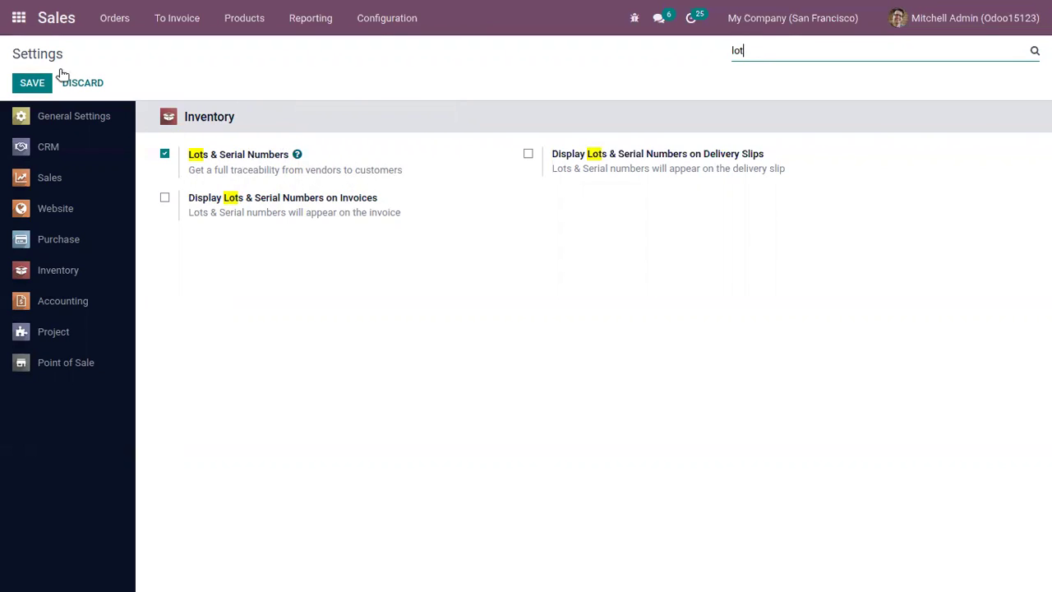
- In Point of Sale, search the products for "deck" and open the Deck Chair record
left_click(15, 22)
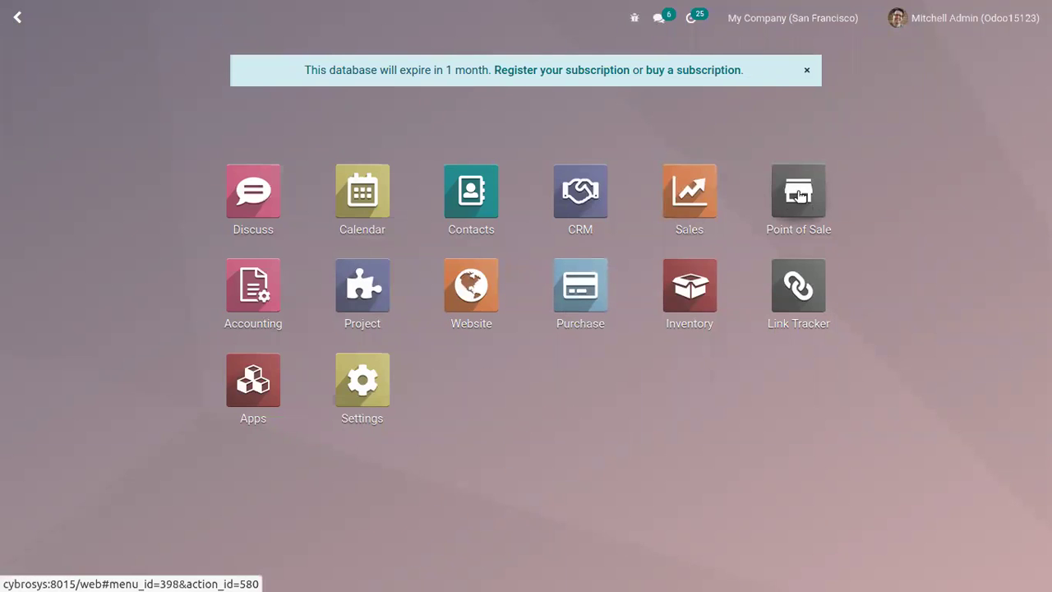
left_click(799, 195)
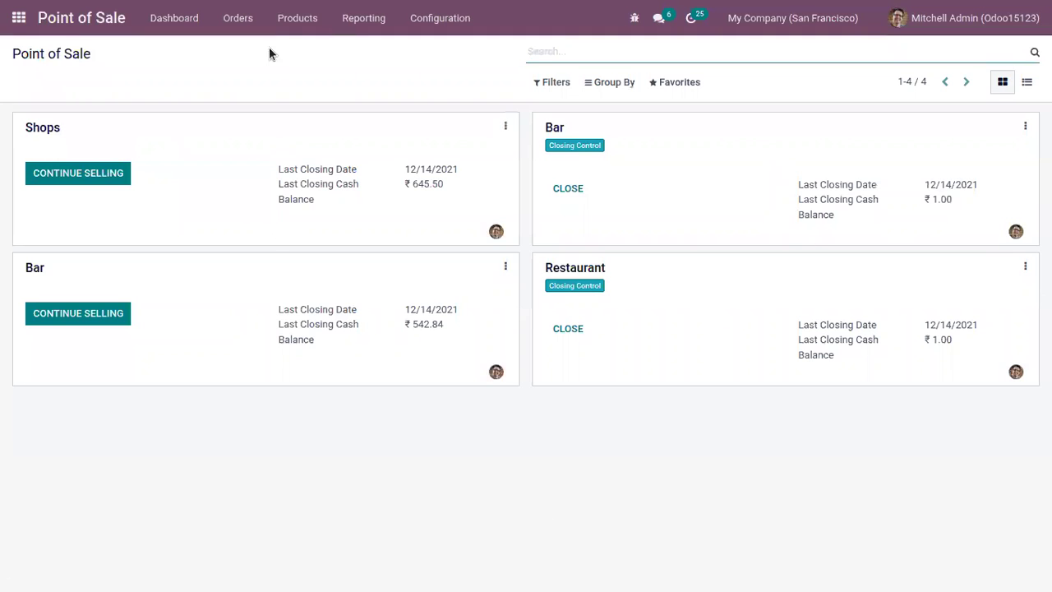
left_click(287, 19)
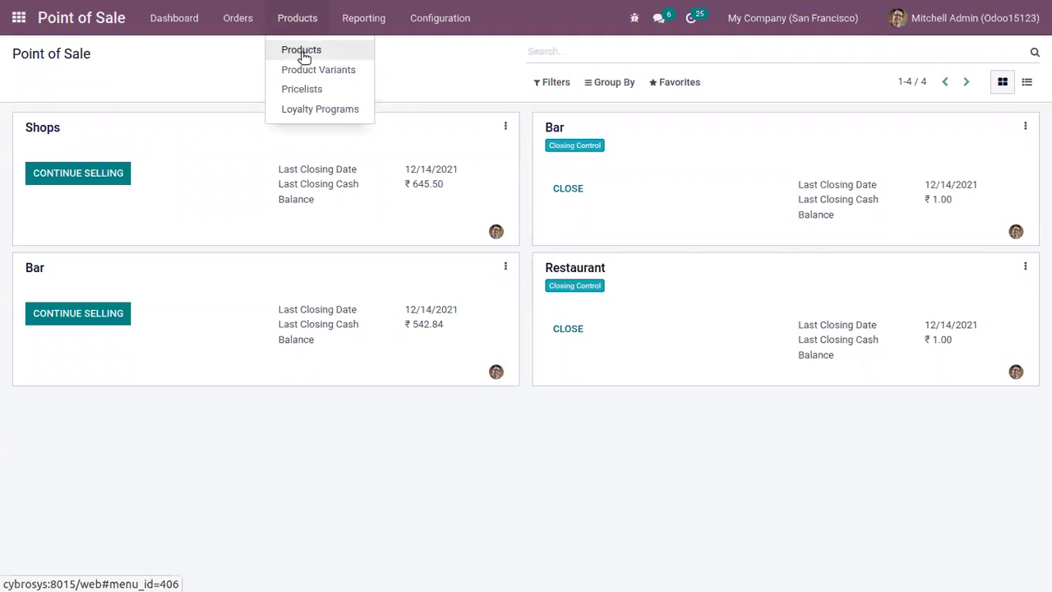
left_click(301, 50)
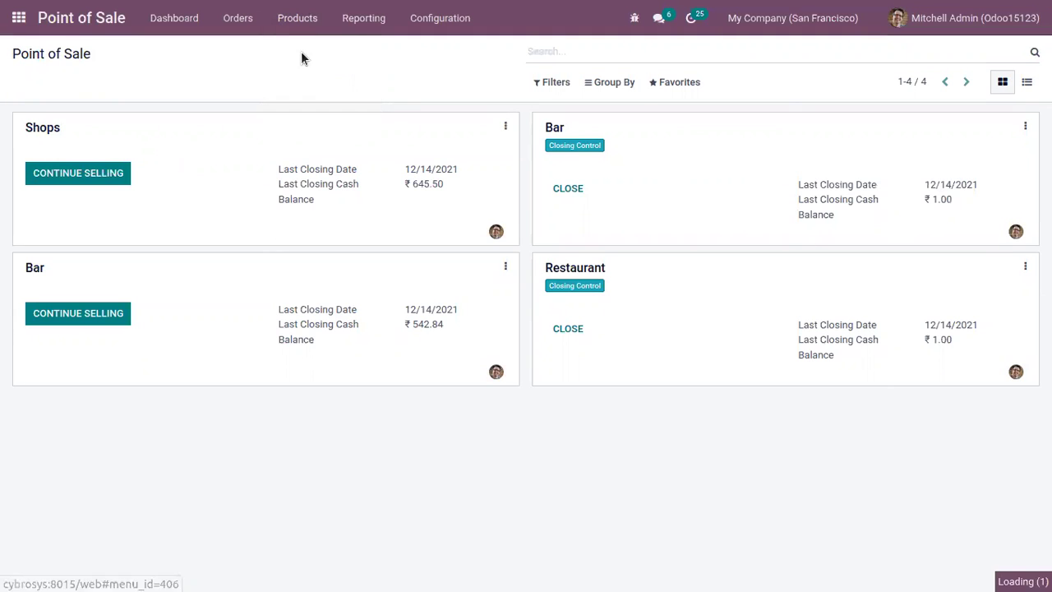
type("deck")
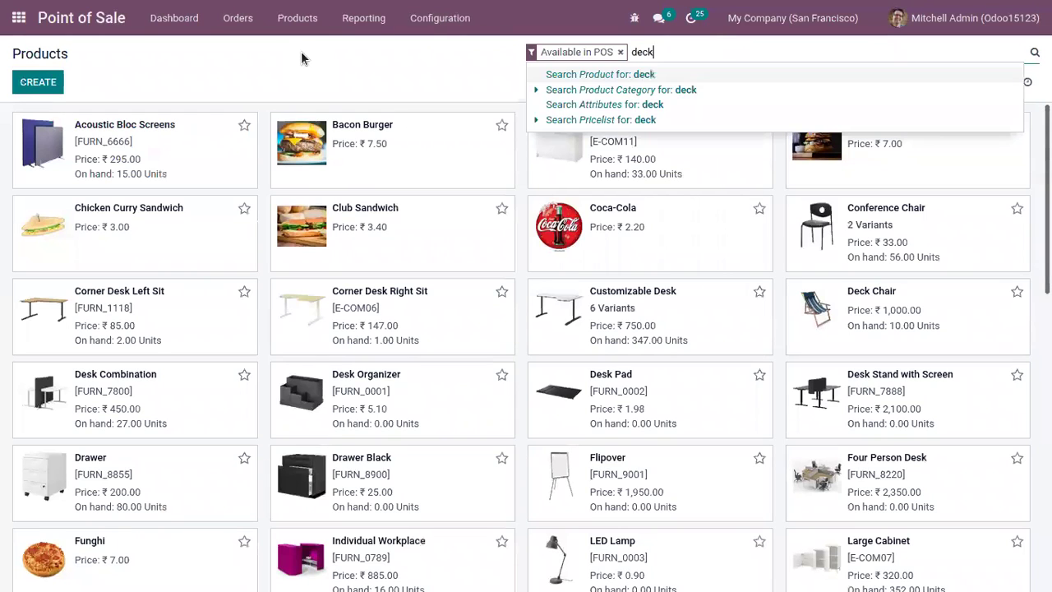
key("Return")
left_click(163, 126)
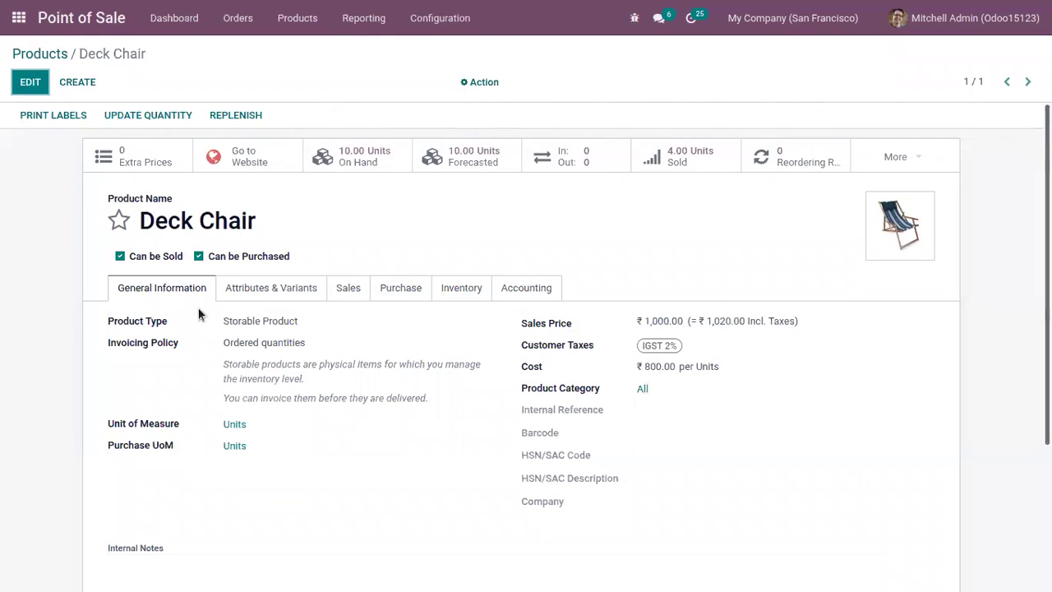
- Start editing the Deck Chair and examine its Point of Sale availability and the category choices in its sales settings
left_click(346, 292)
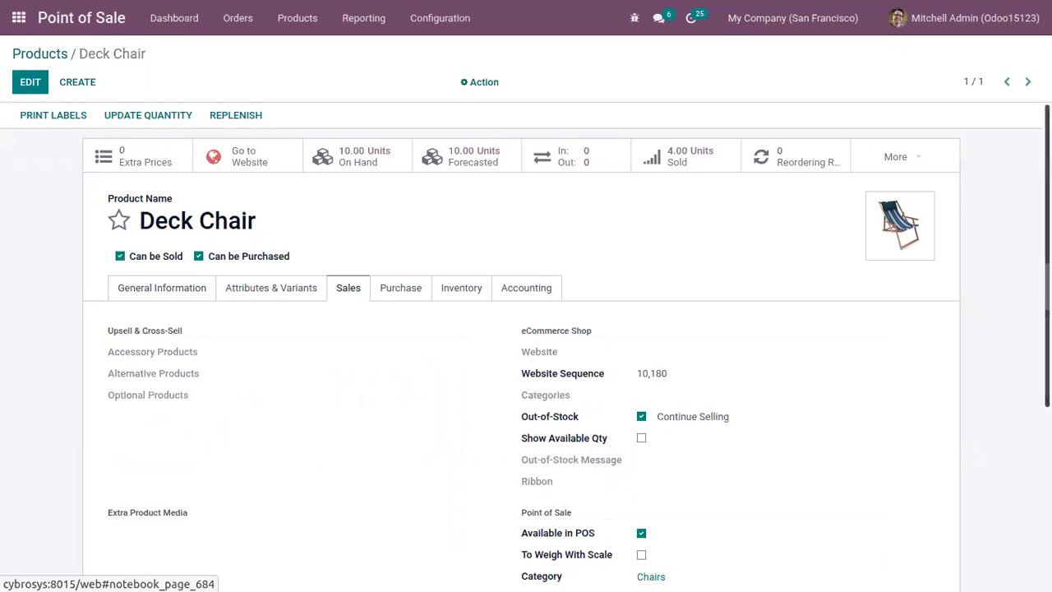
scroll(346, 292, "down", 2)
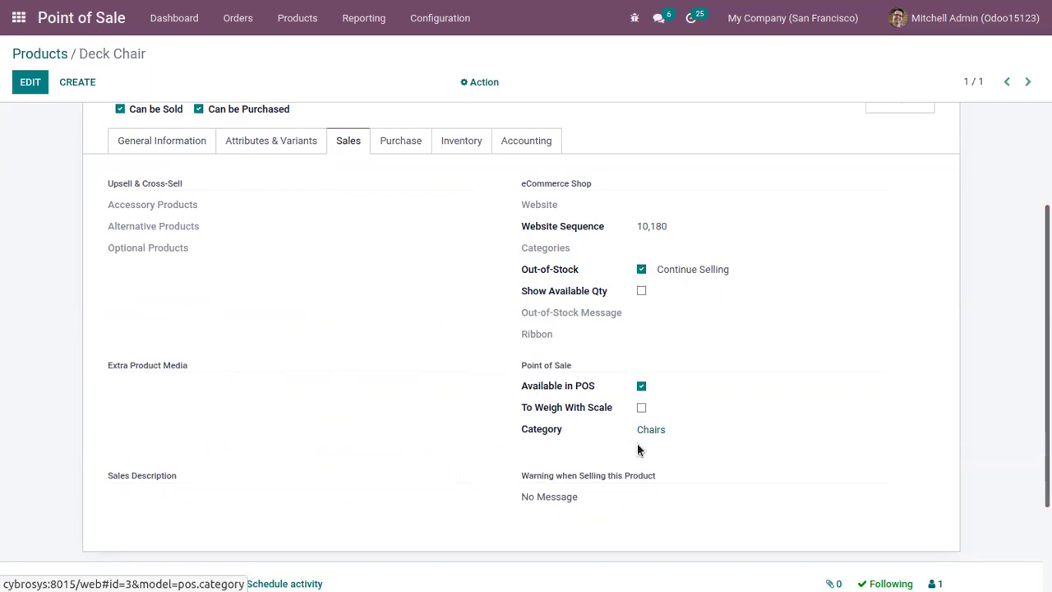
left_click(29, 87)
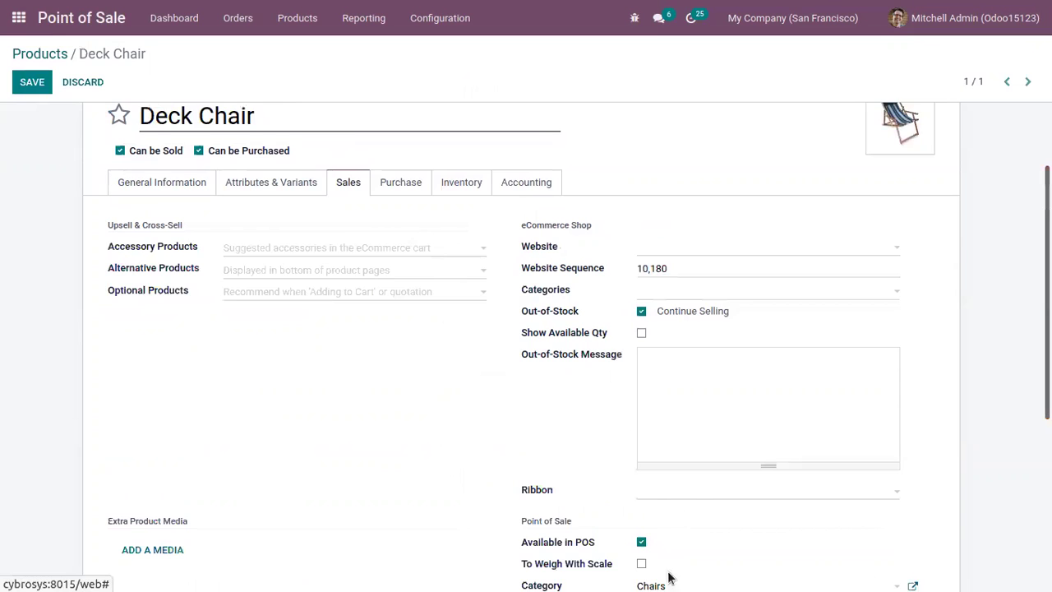
scroll(526, 329, "down", 2)
left_click(653, 411)
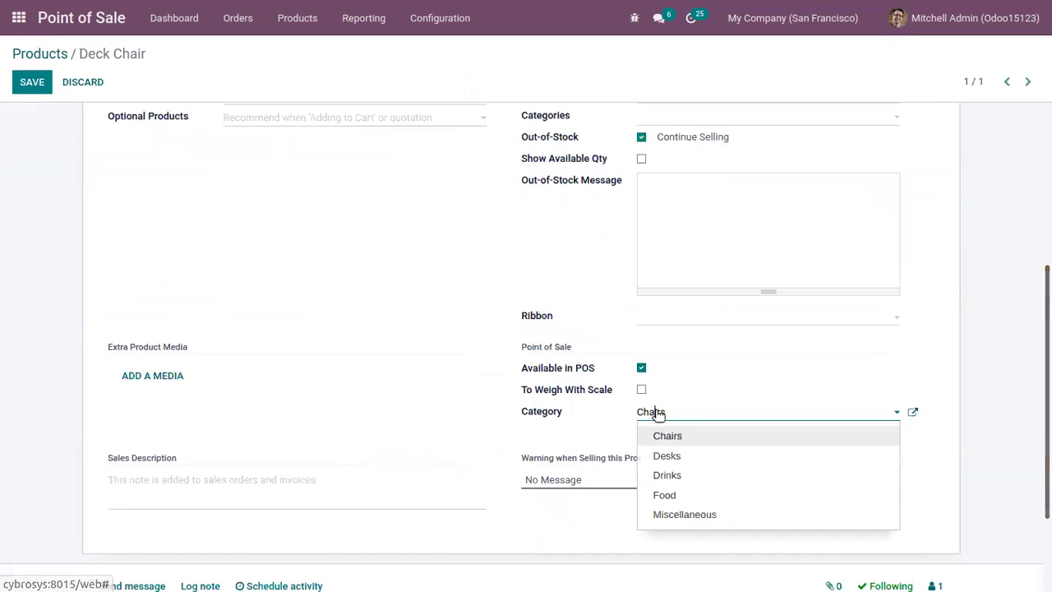
left_click(378, 266)
scroll(221, 324, "up", 3)
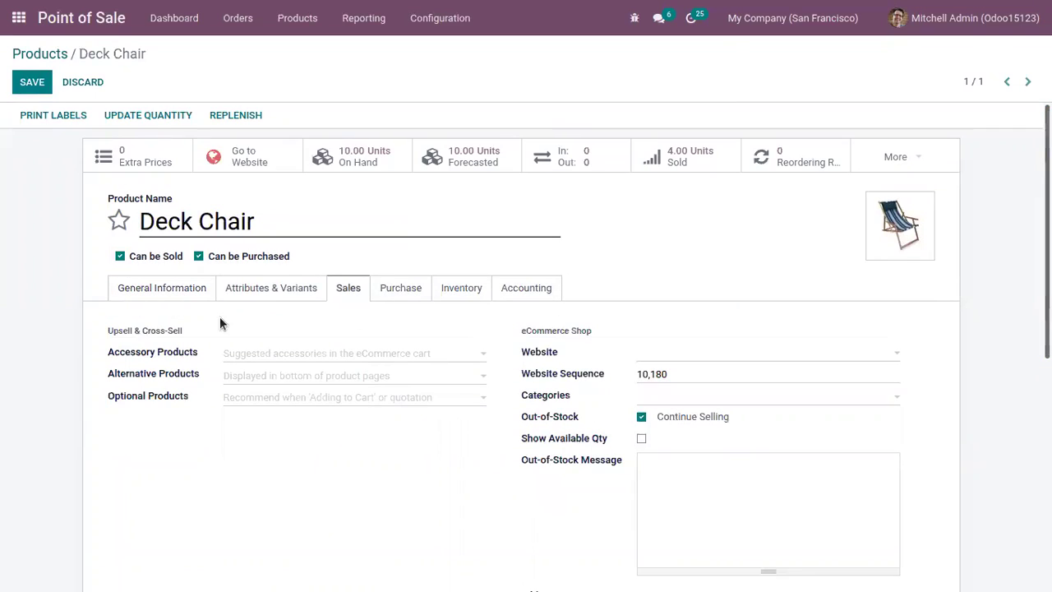
- Enable the expiration date option in the Deck Chair's traceability settings, check its date fields, and disable it again
left_click(460, 288)
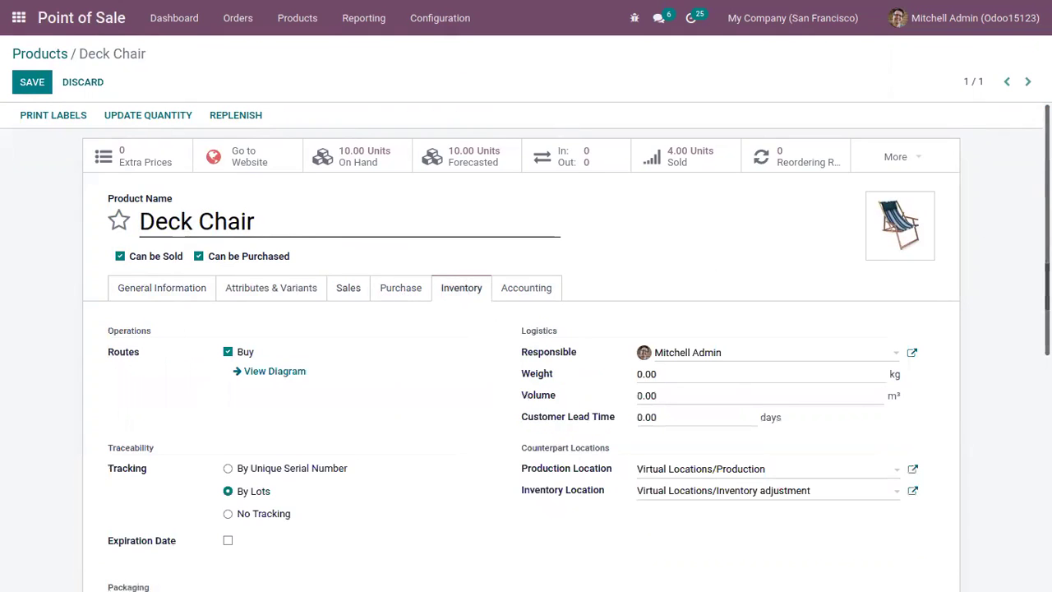
scroll(655, 275, "down", 3)
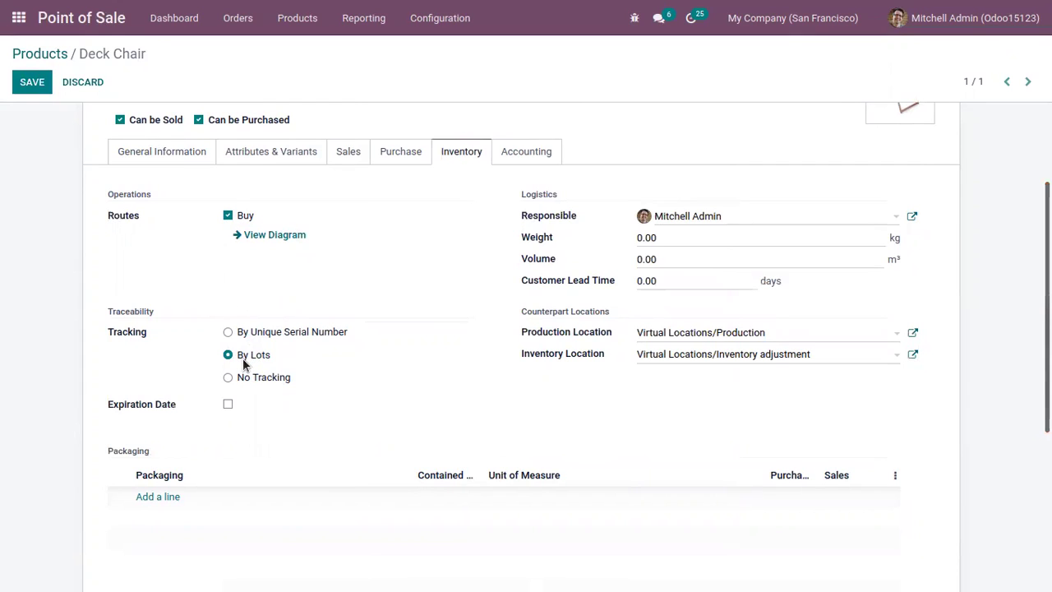
left_click(228, 406)
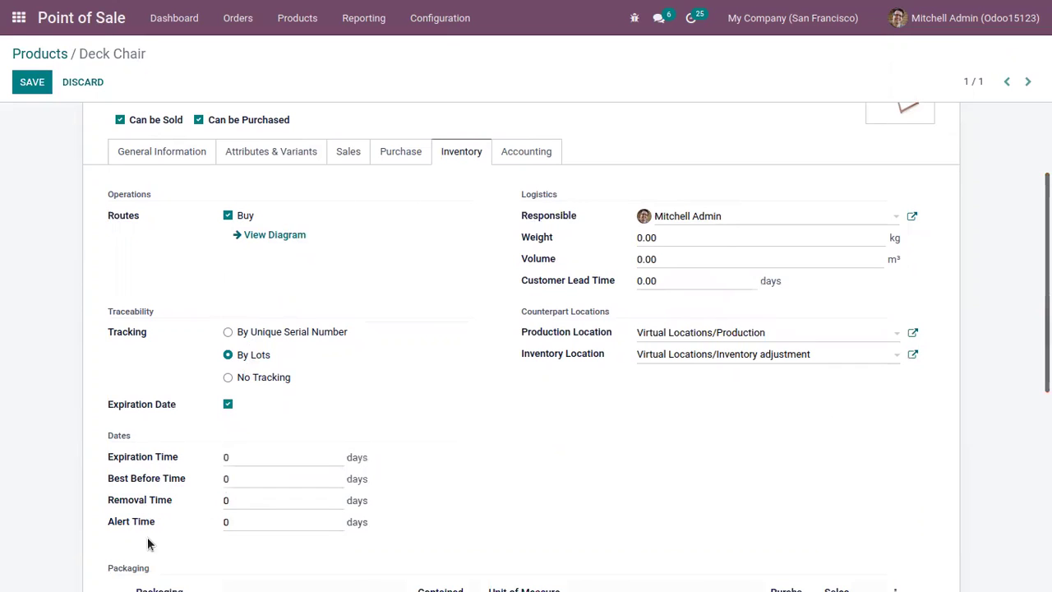
left_click(228, 403)
mouse_move(124, 408)
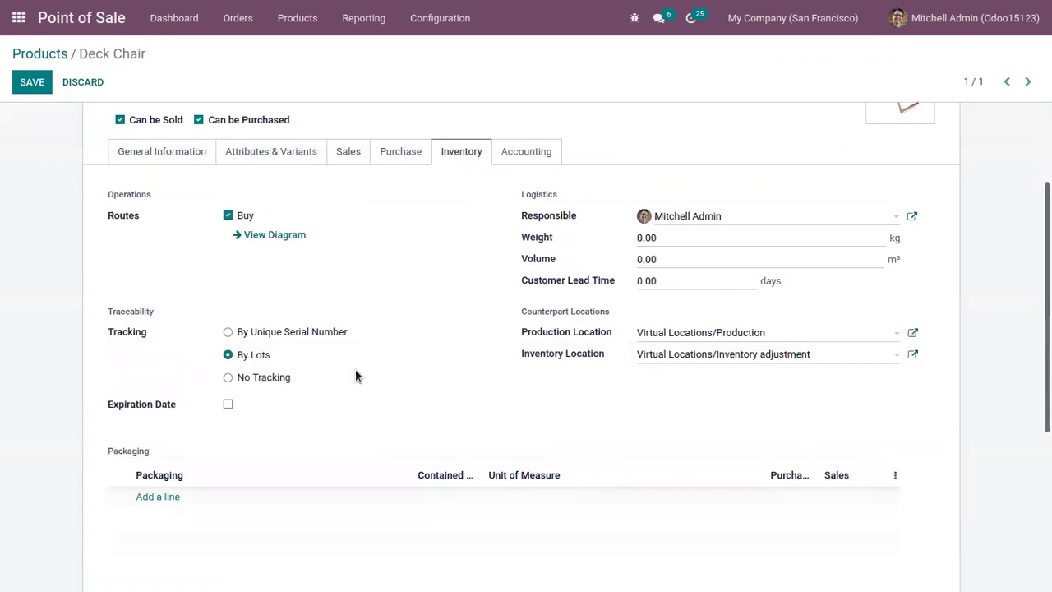
scroll(356, 375, "up", 3)
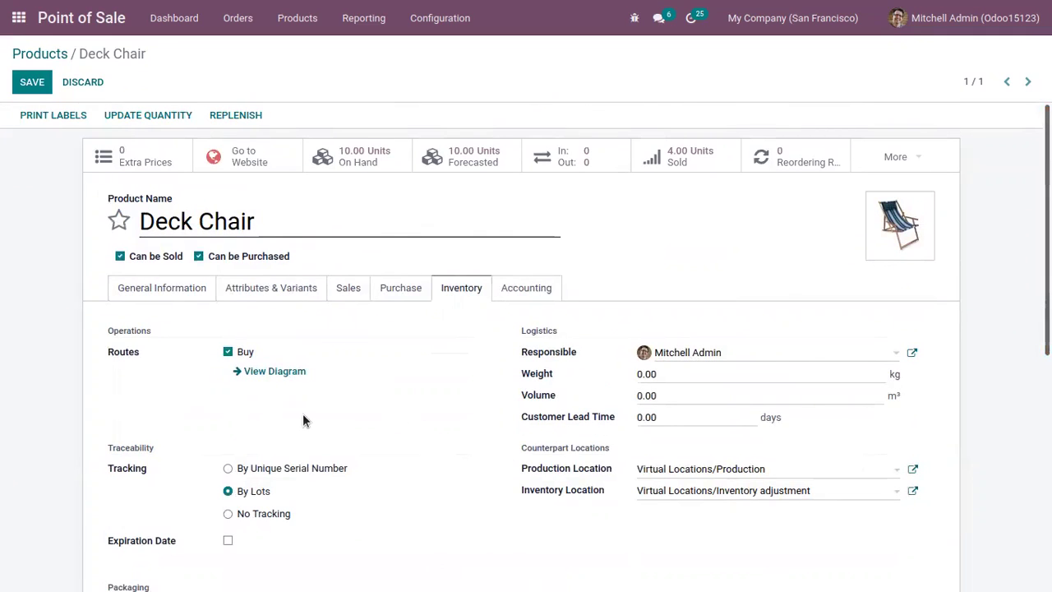
- Save the Deck Chair product and resume the selling session of the Shops point of sale
left_click(163, 290)
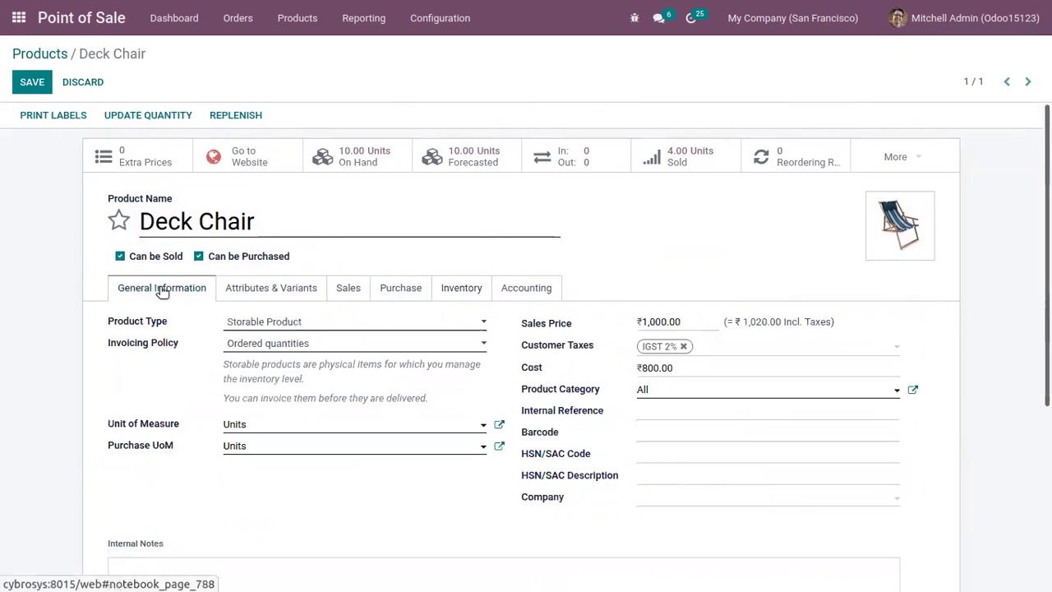
left_click(42, 87)
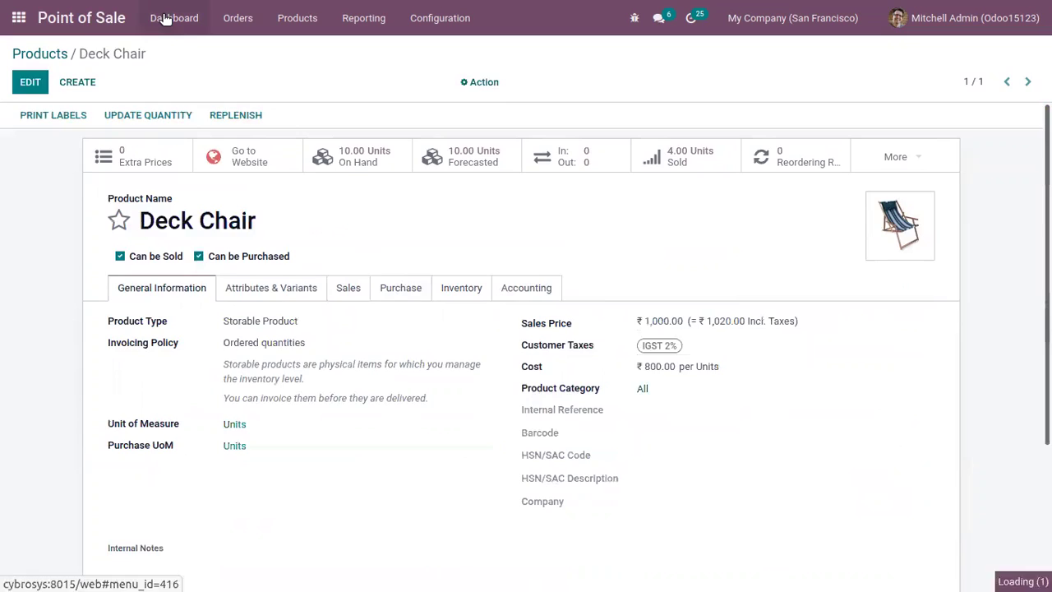
left_click(166, 20)
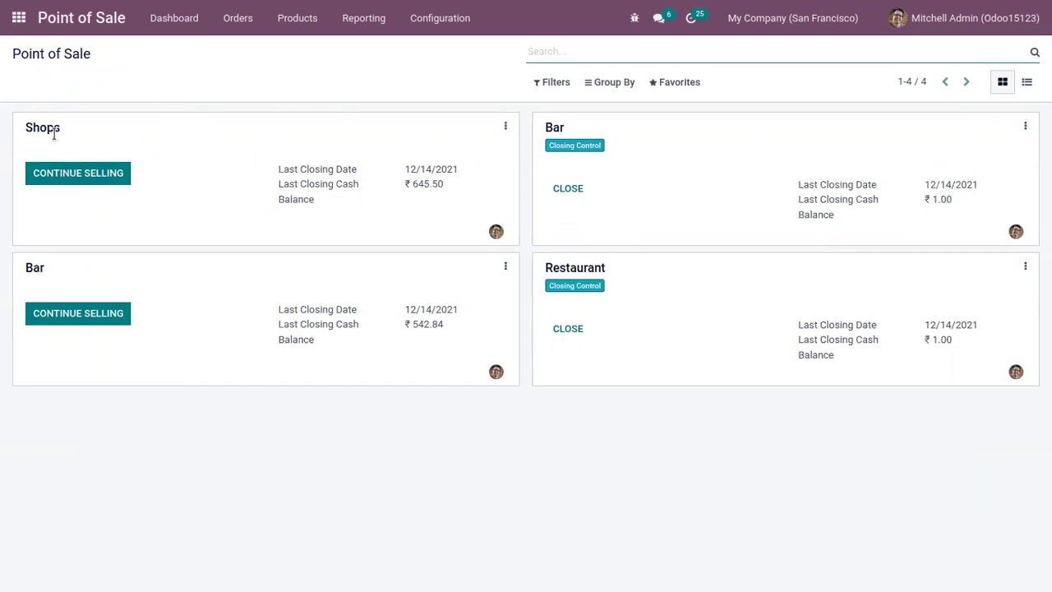
left_click(74, 175)
left_click(73, 179)
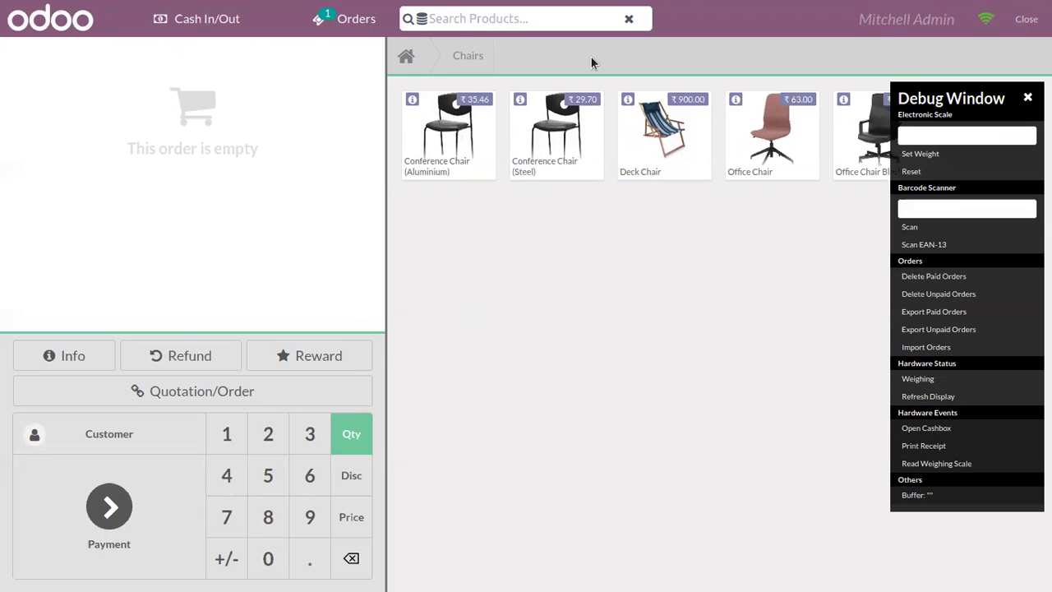
- View the Deck Chair's product information from the Chairs category and close it
left_click(628, 100)
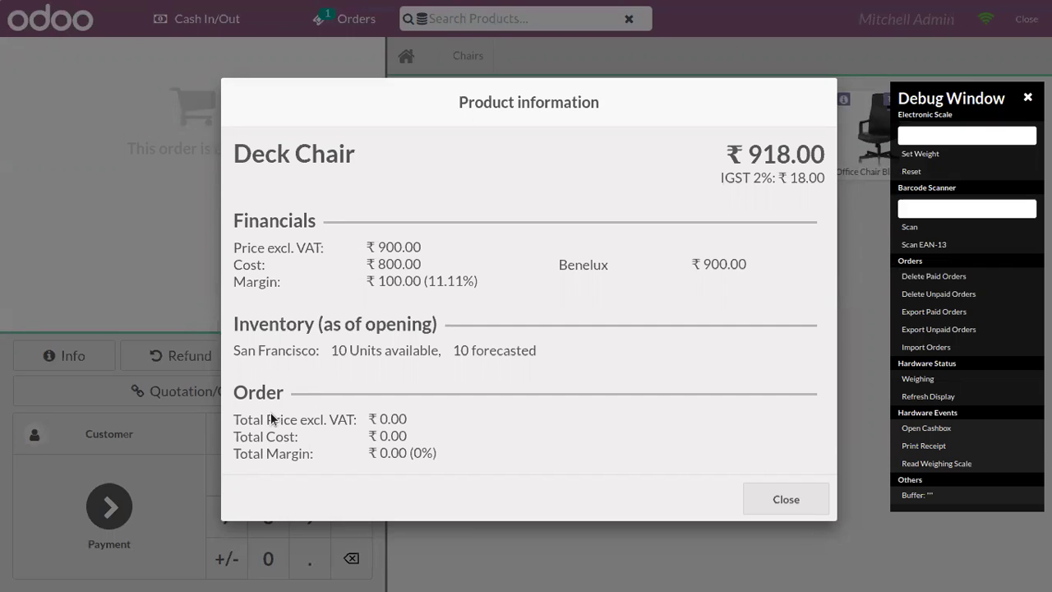
left_click(762, 507)
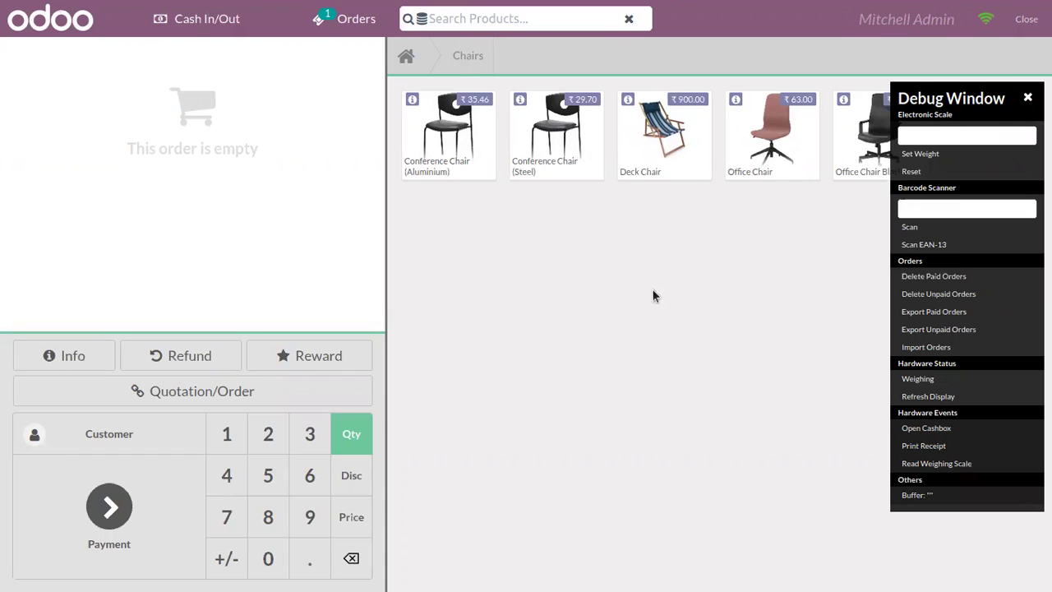
- Assign the existing customer with 227 points to the current order
left_click(111, 417)
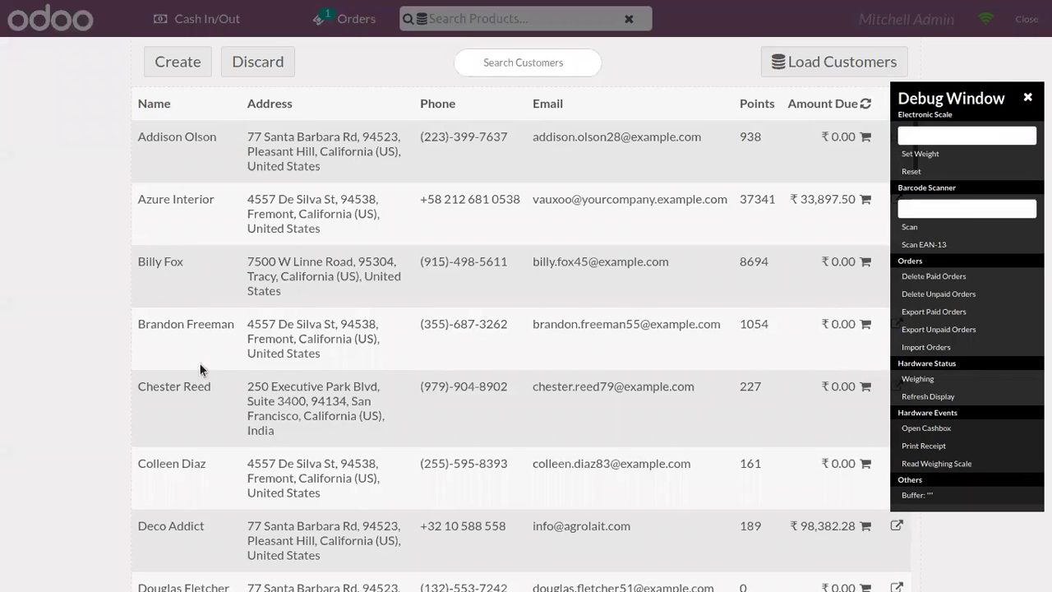
left_click(193, 395)
left_click(176, 59)
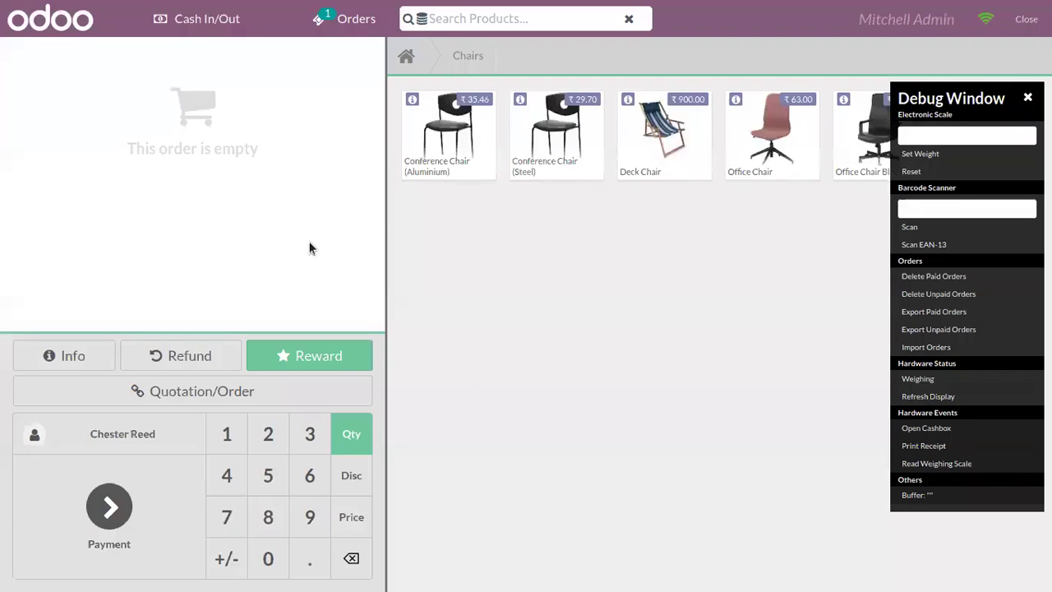
- Add the Deck Chair to the order with lot number lot5677 and set its quantity to 4
left_click(655, 164)
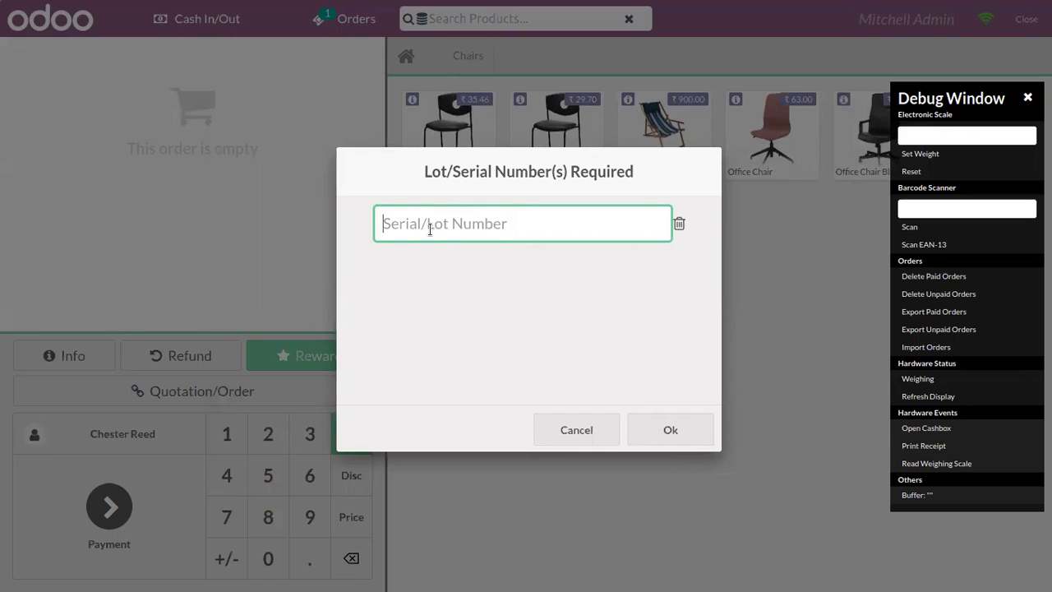
type("lot567")
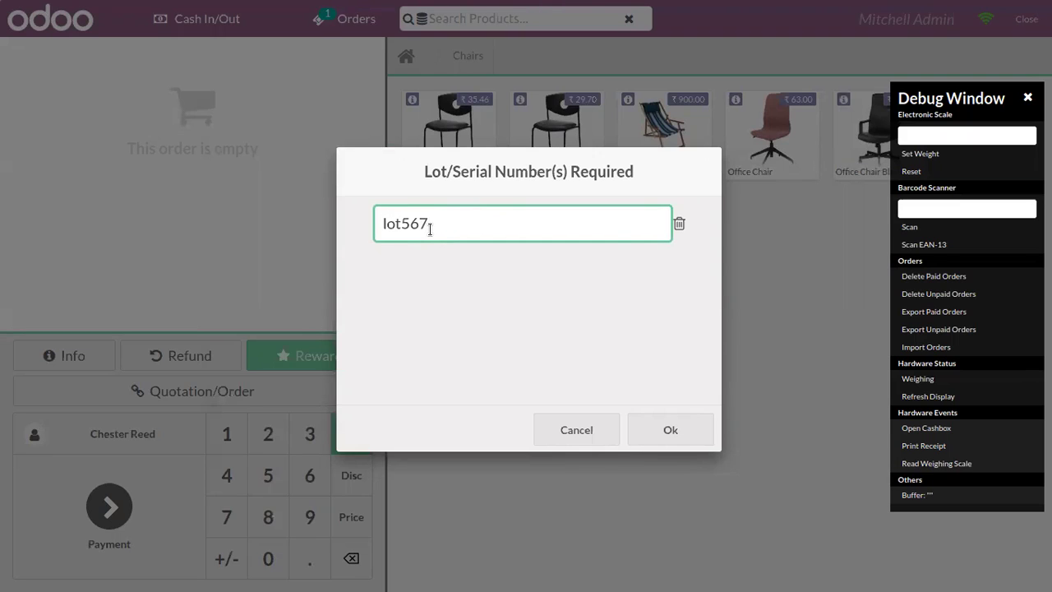
type("7")
left_click(654, 429)
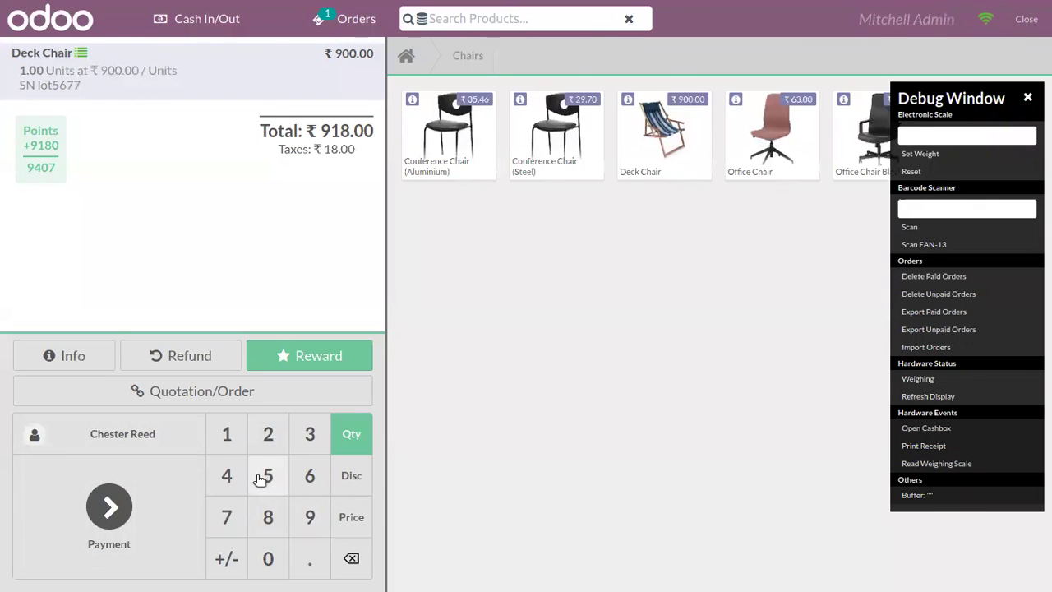
left_click(233, 475)
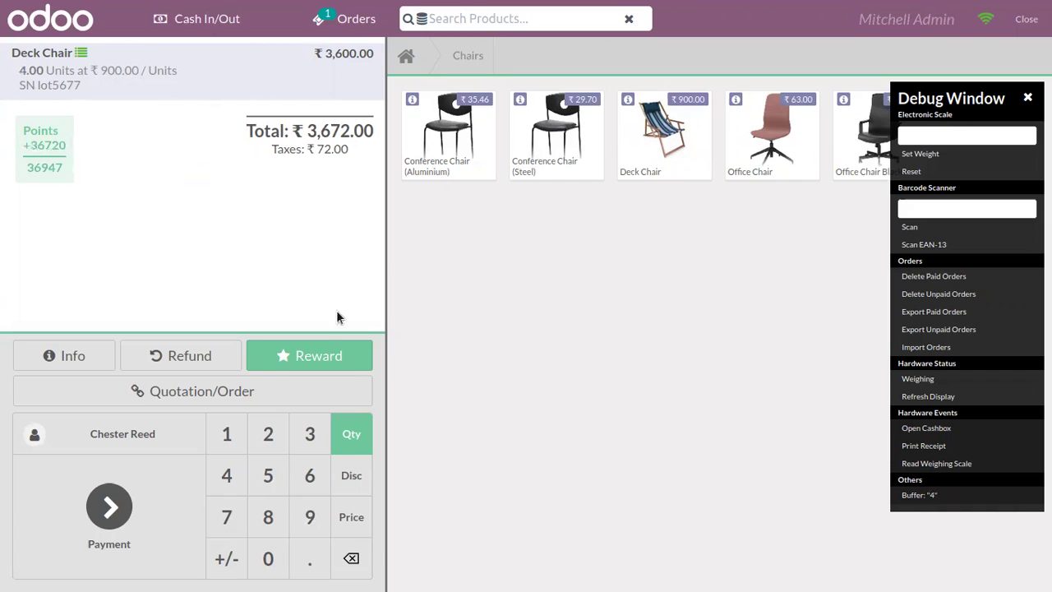
- Add a second Deck Chair line with lot number lot3445 and set its quantity to 2
left_click(679, 163)
type("lo")
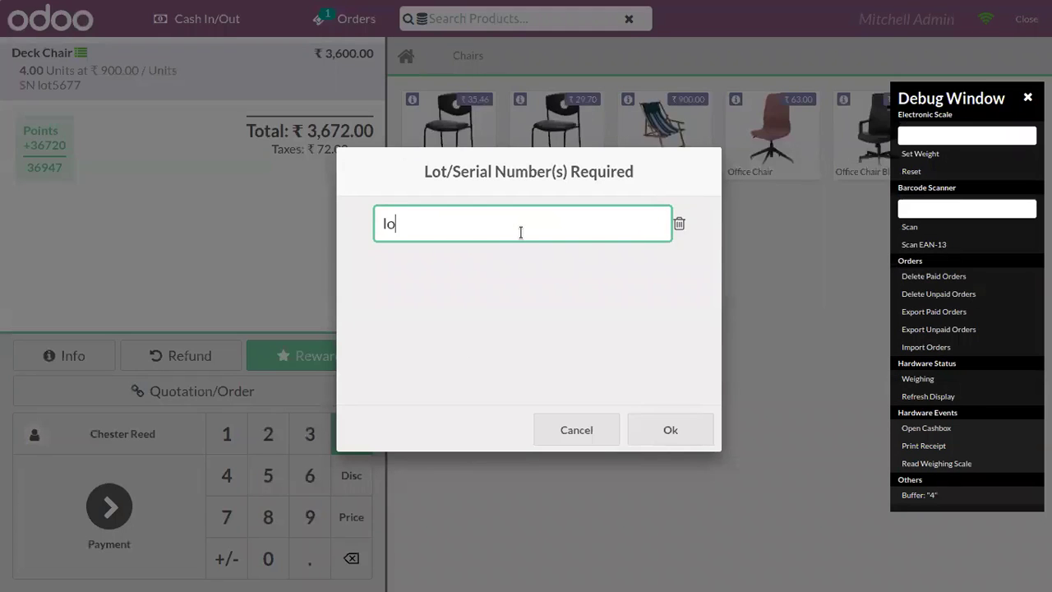
type("t3445")
left_click(635, 430)
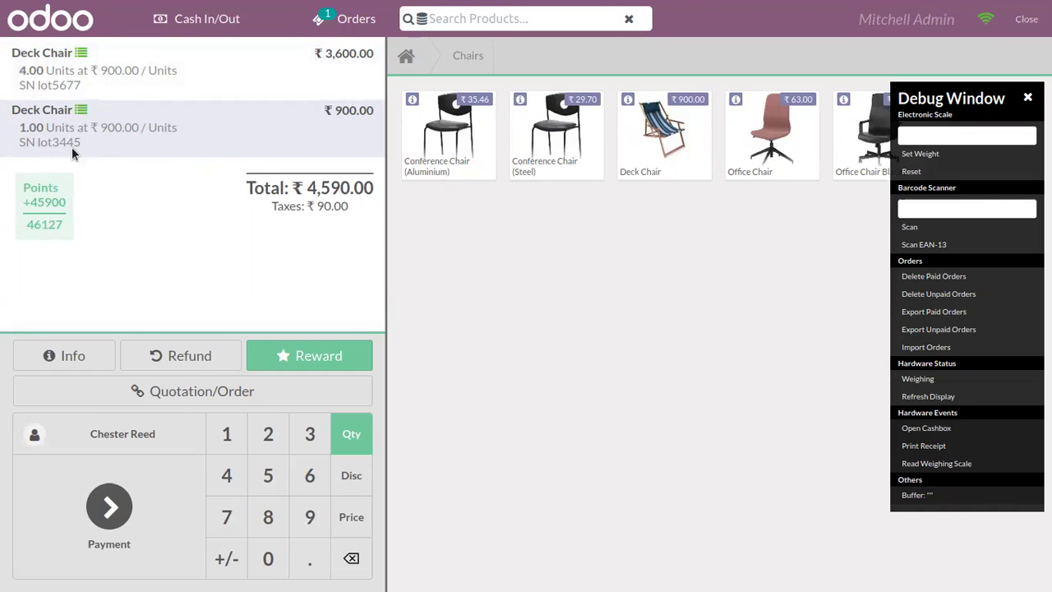
left_click(267, 436)
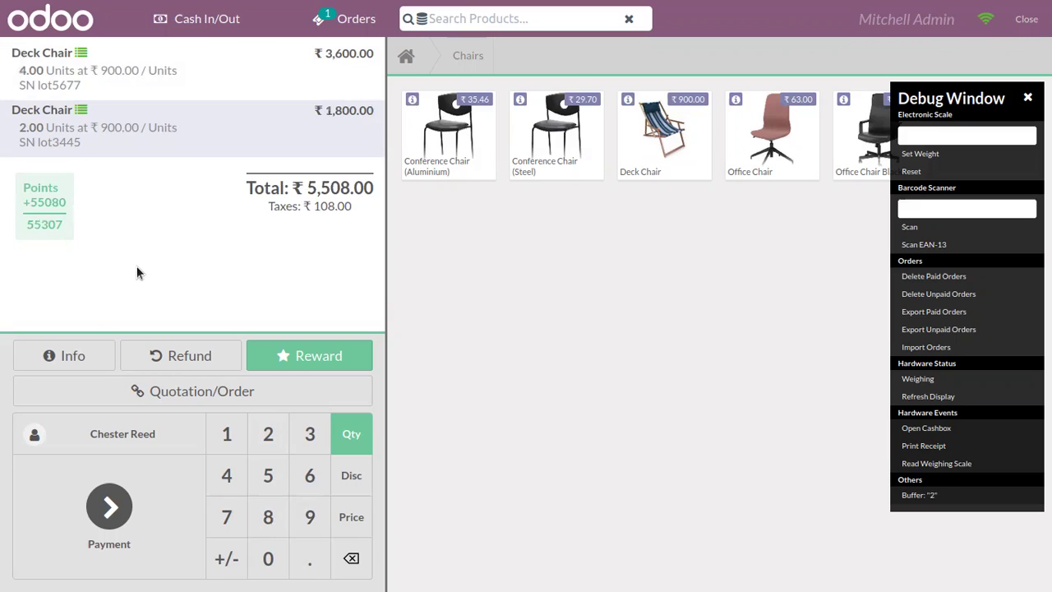
- Check the selected Deck Chair line's product information, close it, and pay the order in cash, validating the payment
left_click(67, 356)
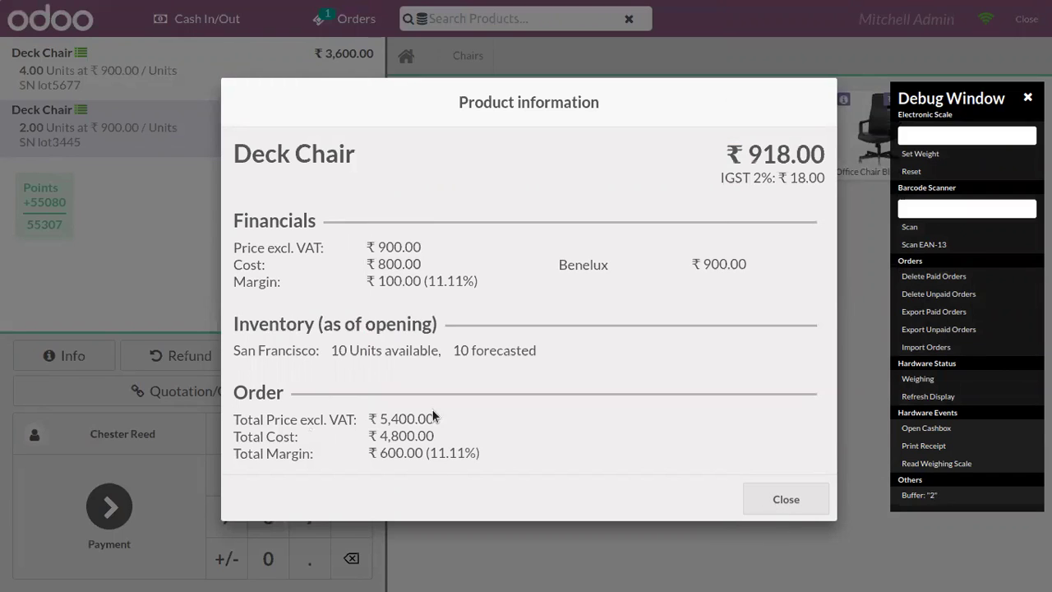
left_click(776, 498)
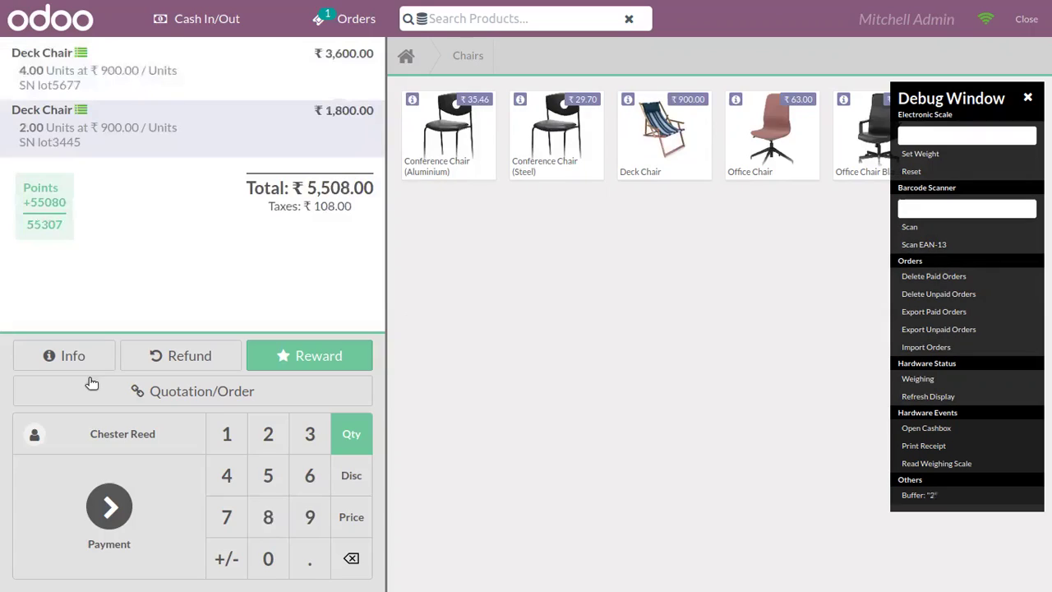
left_click(112, 498)
left_click(193, 146)
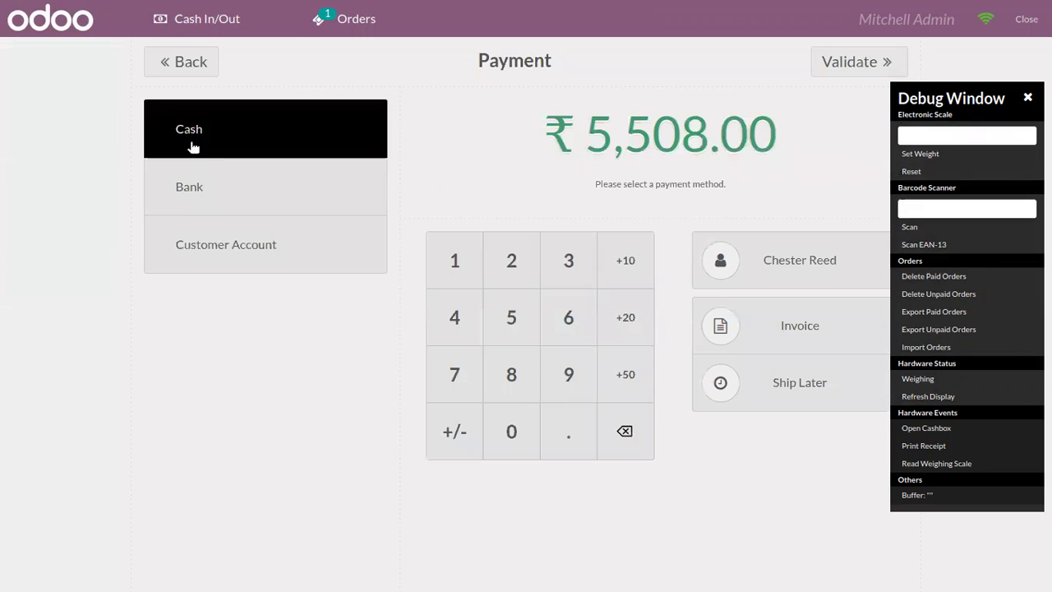
left_click(819, 64)
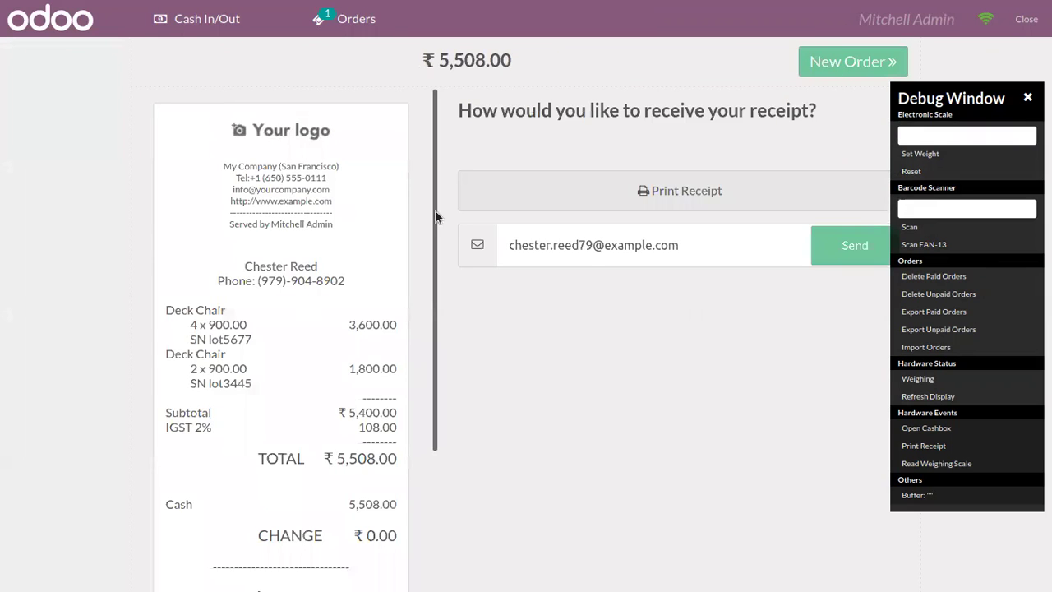
- Review the receipt down to the loyalty program section and start a new order
left_click_drag(432, 186, 424, 234)
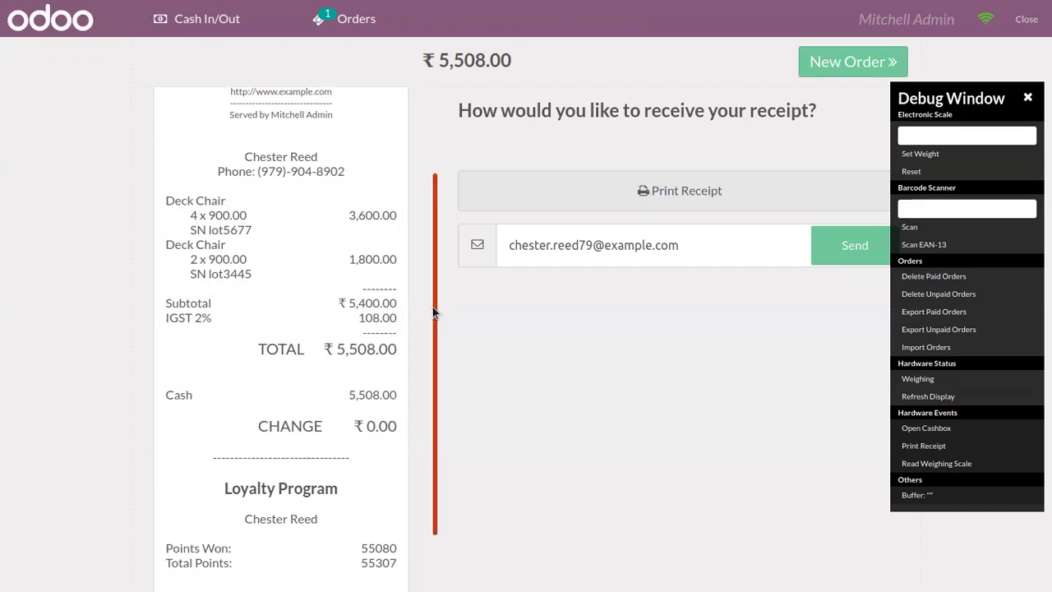
scroll(433, 306, "down", 1)
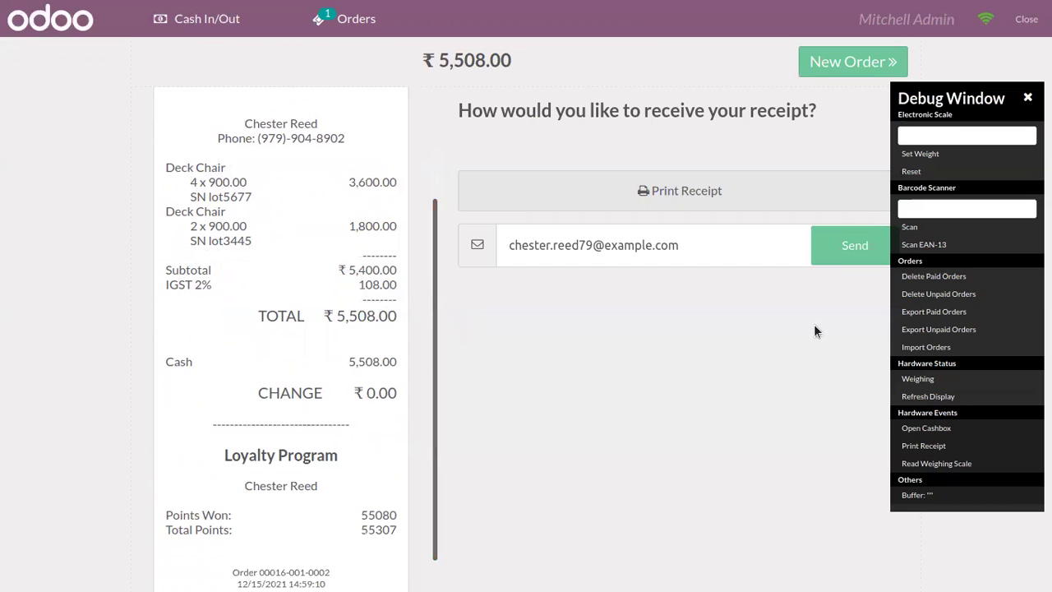
left_click(872, 61)
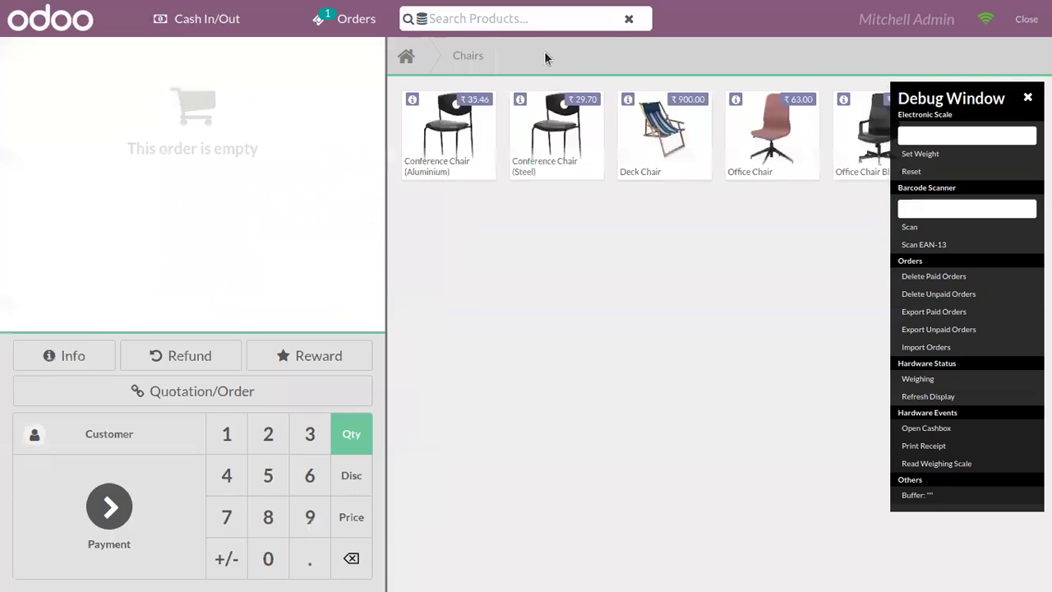
- Exit the register without closing its session, view order Shop/0004 in the back end, and return to the orders list
left_click(1027, 18)
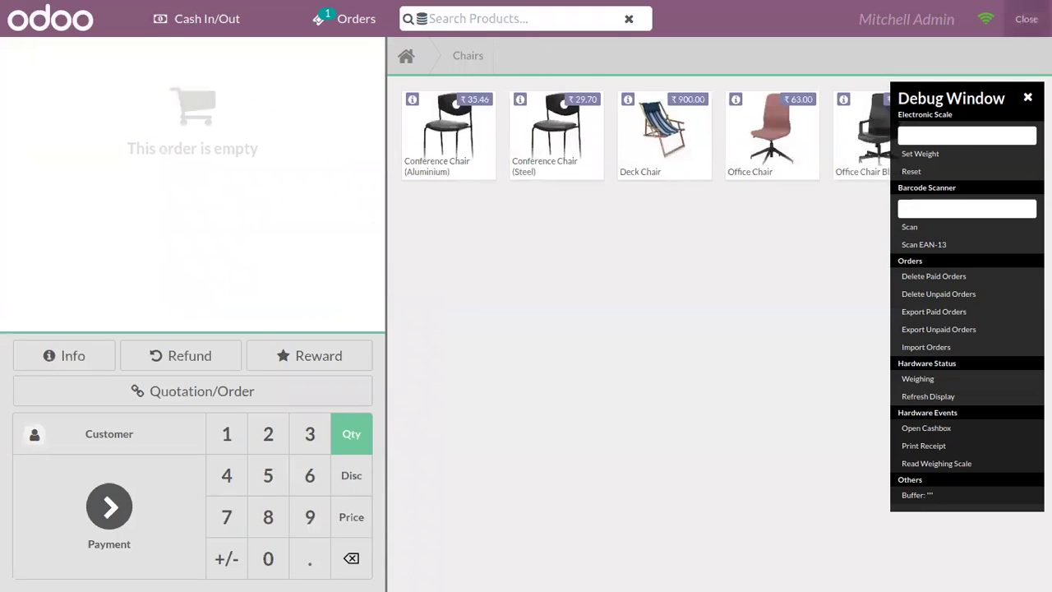
left_click(633, 546)
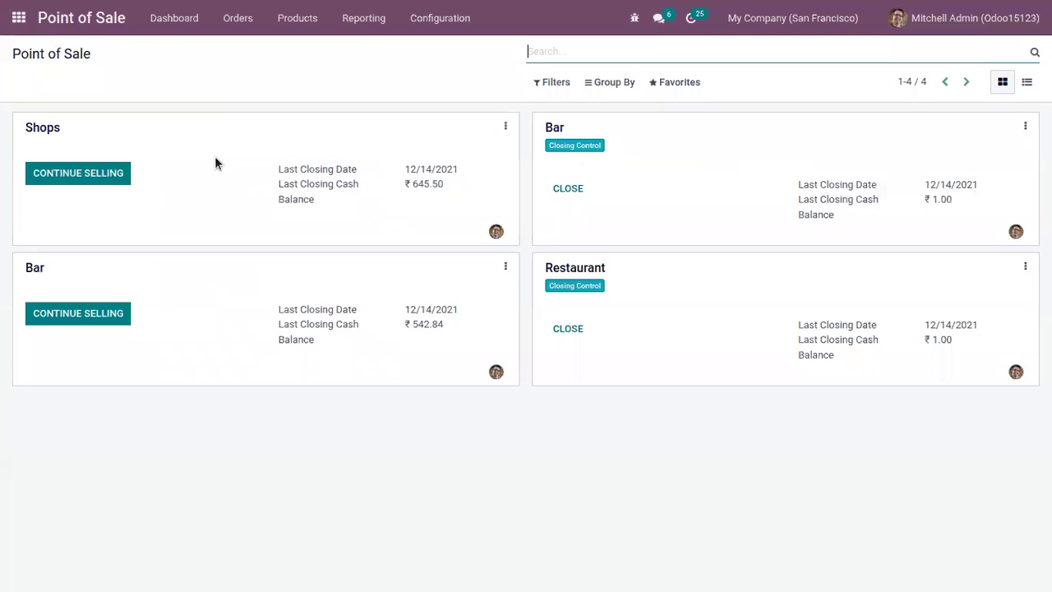
left_click(248, 26)
left_click(248, 46)
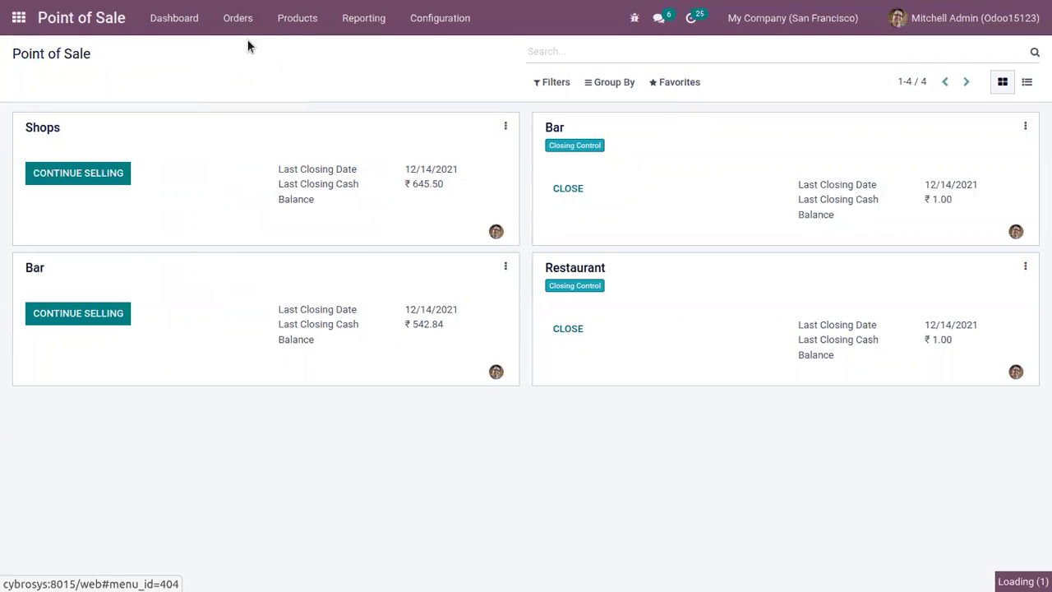
left_click(203, 155)
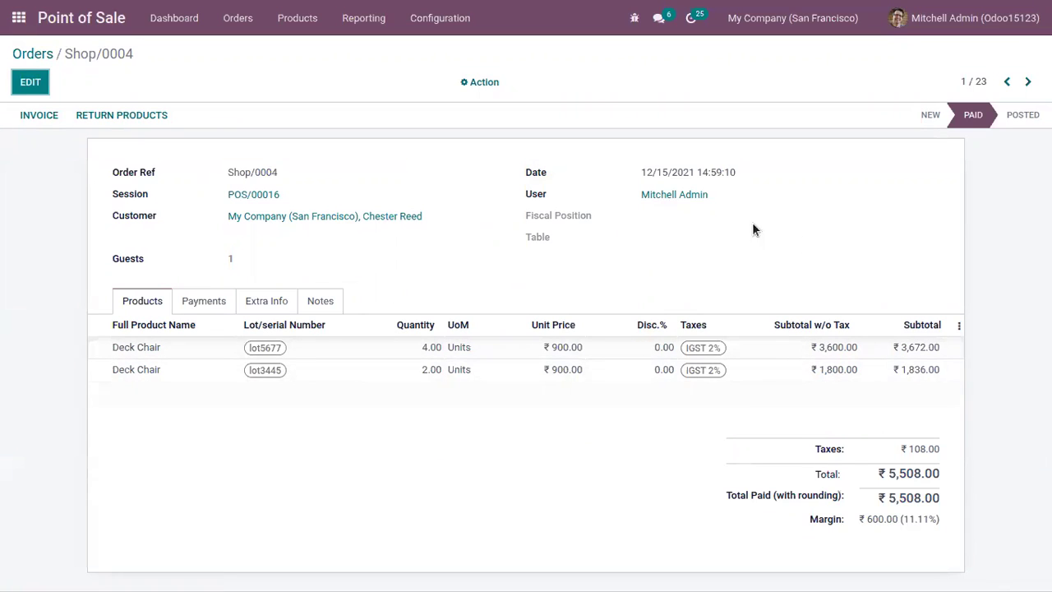
mouse_move(984, 120)
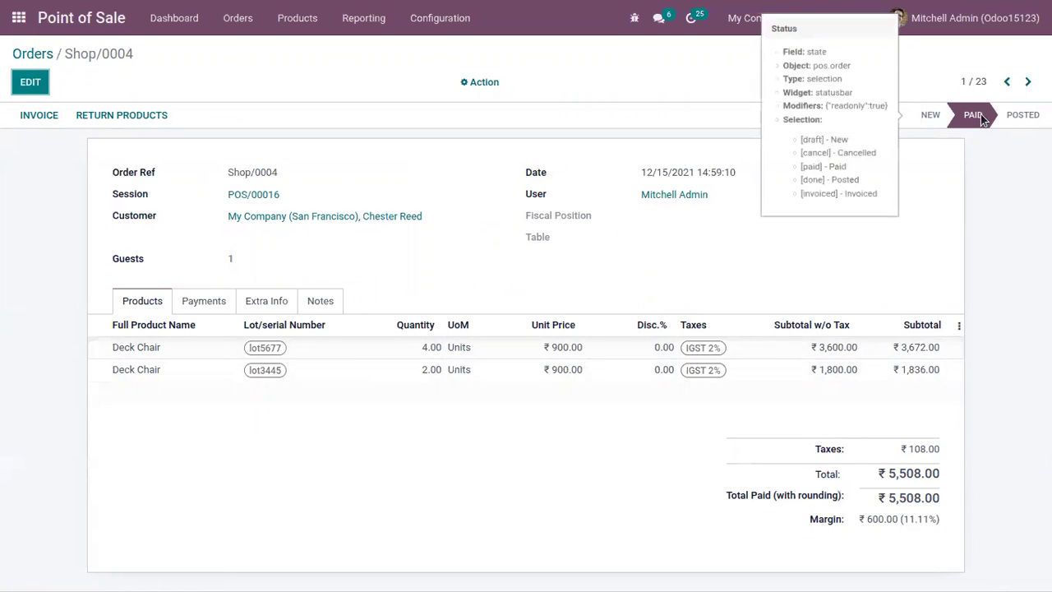
left_click(40, 53)
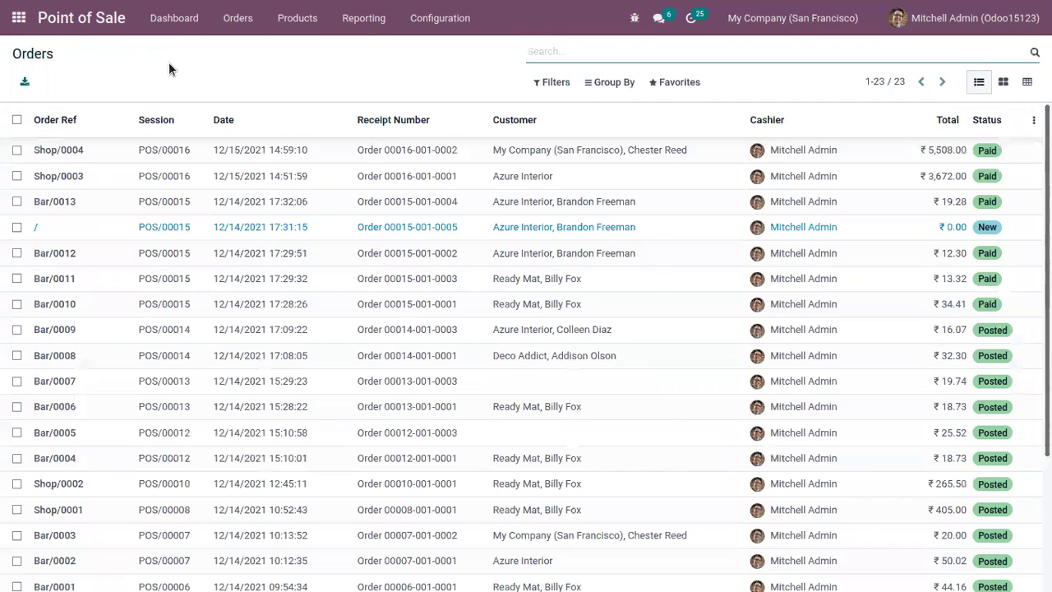
- Remove the Available in POS filter from the product list, search for "fri" and open the Fridge record
left_click(298, 18)
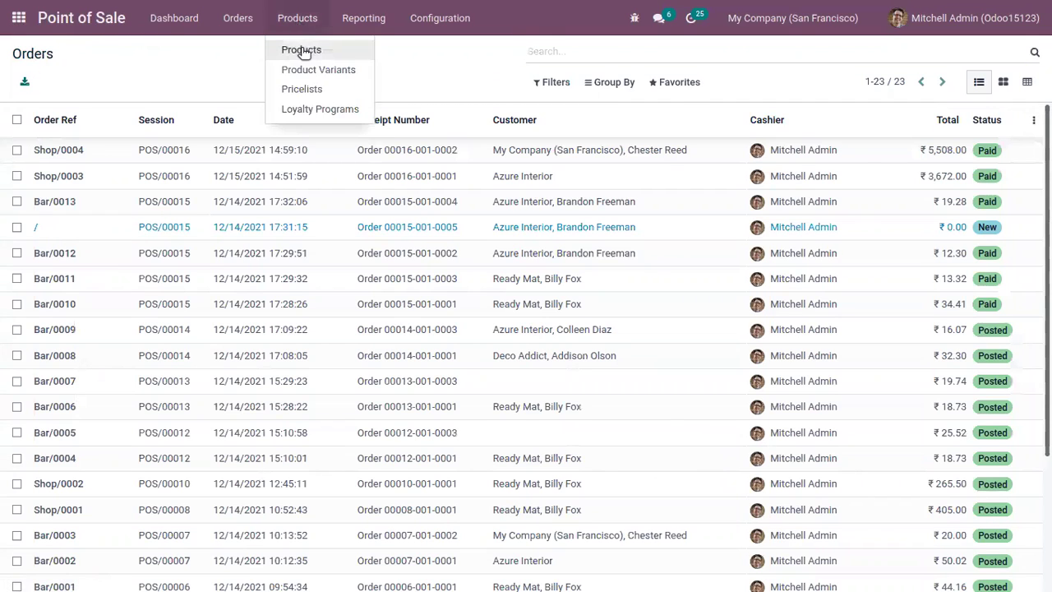
left_click(302, 51)
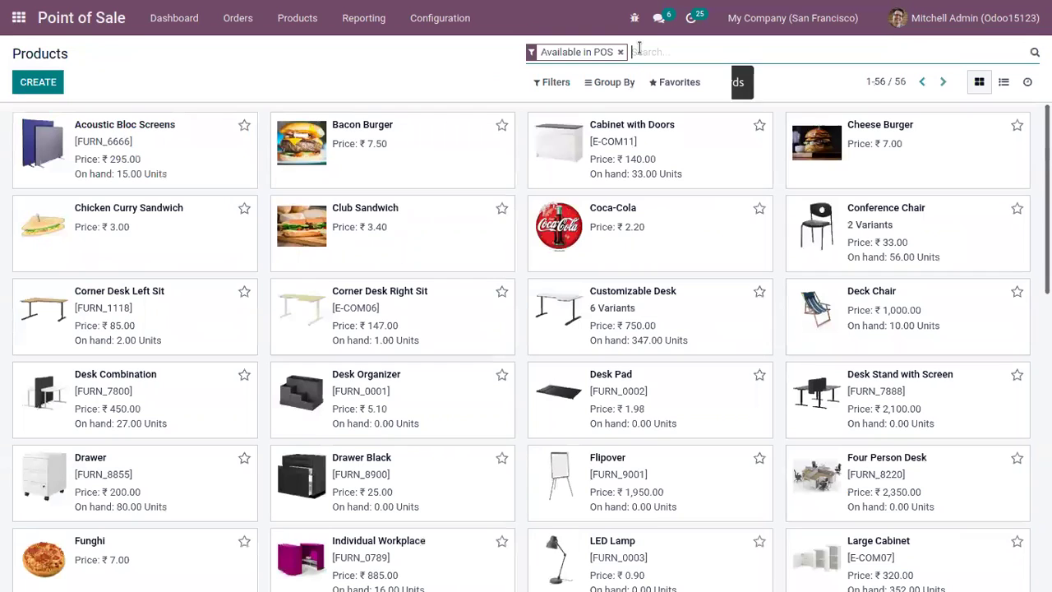
left_click(620, 52)
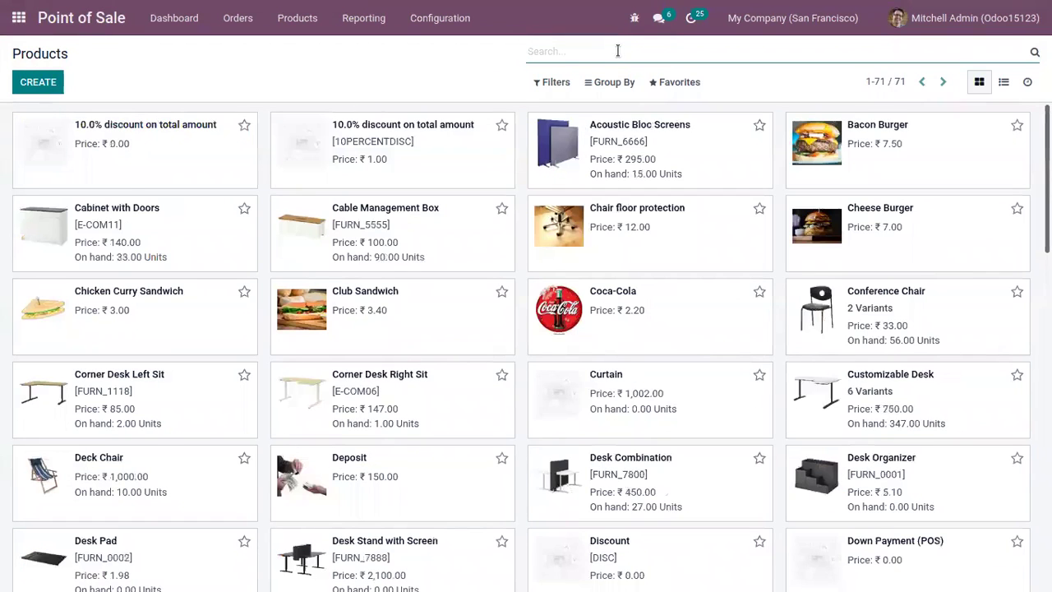
type("fri")
key("Return")
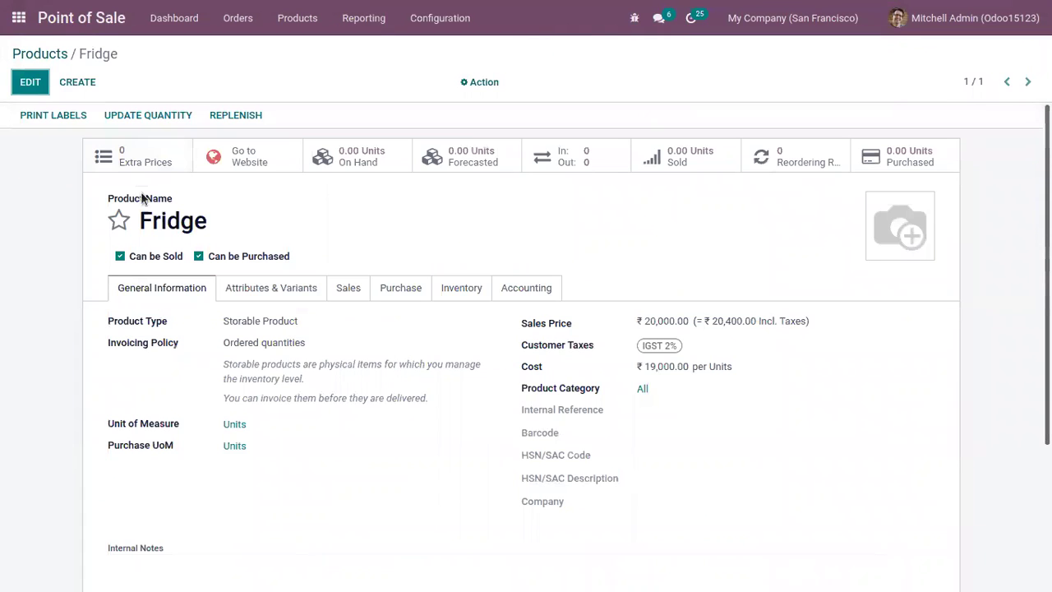
- Edit the Fridge product and set its inventory tracking to By Unique Serial Number
left_click(31, 82)
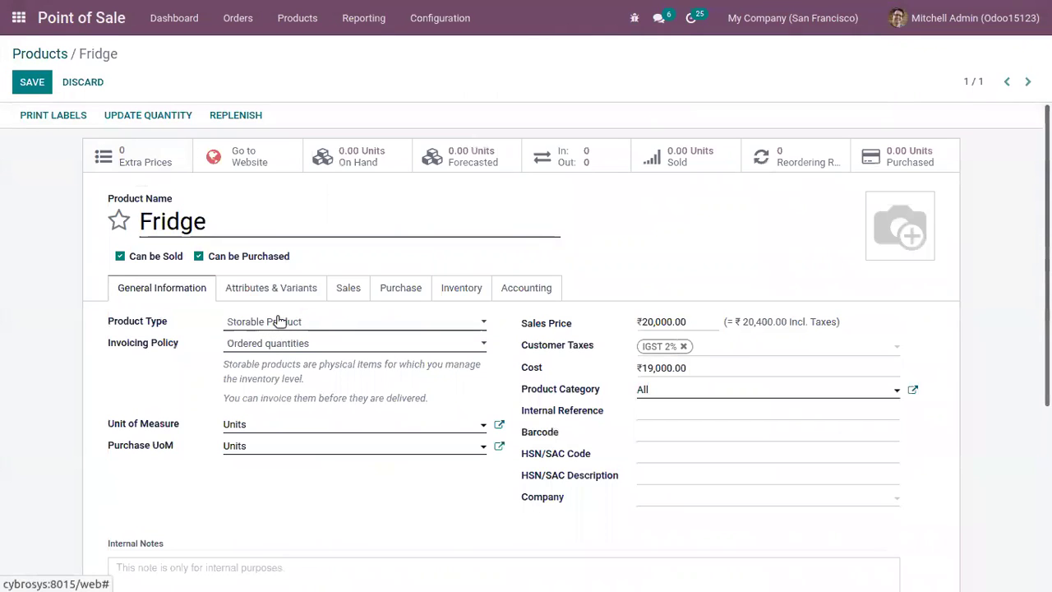
left_click(455, 289)
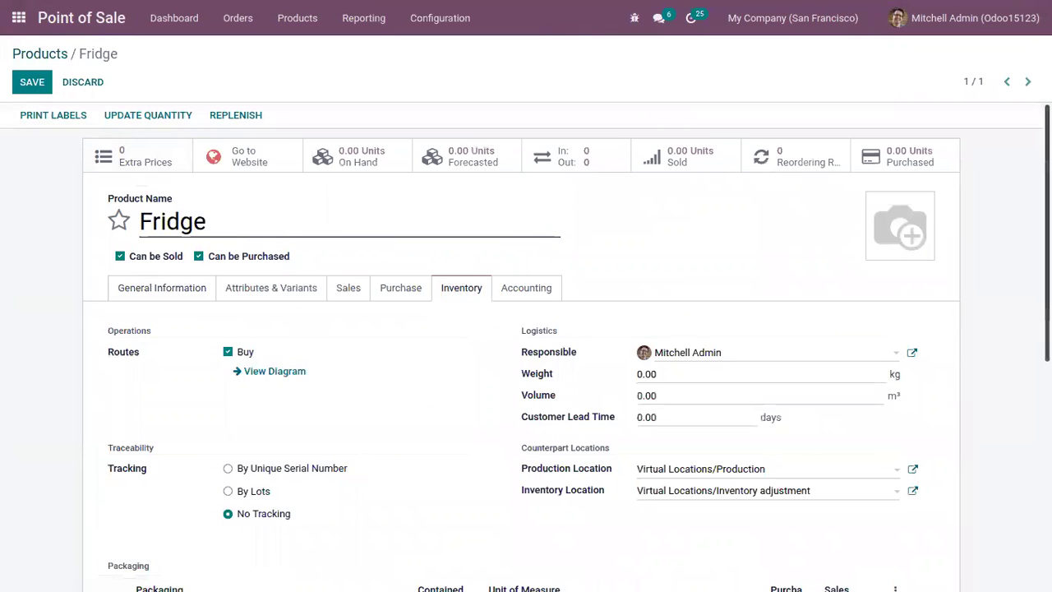
scroll(128, 242, "down", 3)
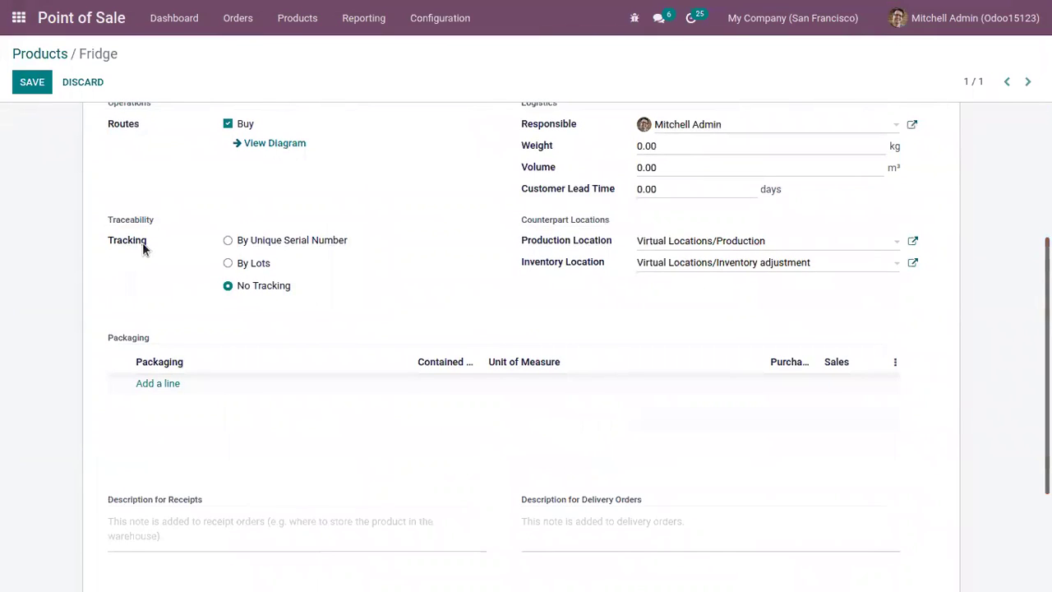
left_click(256, 240)
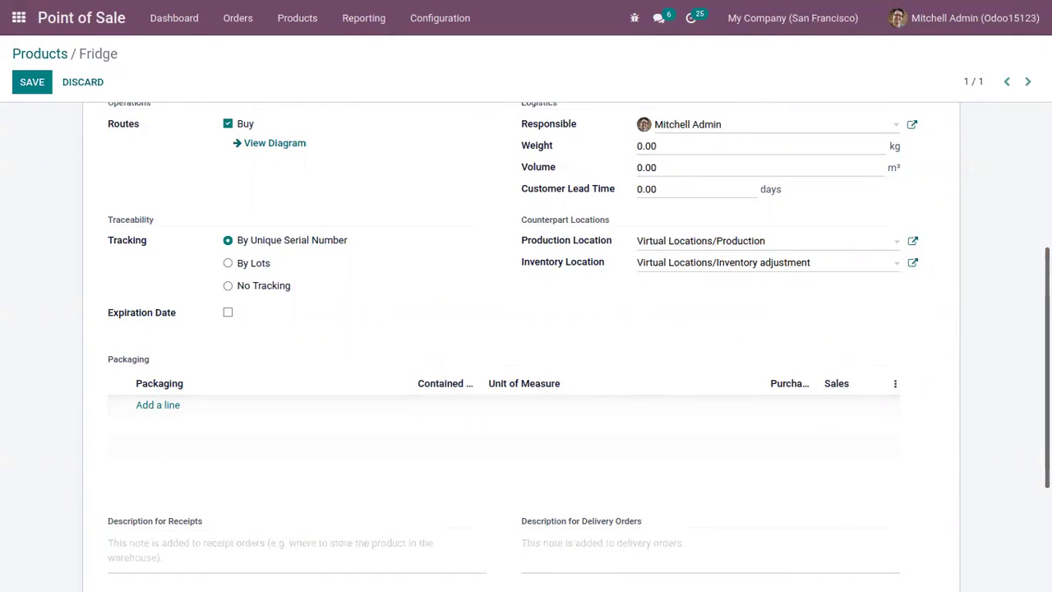
- Review the Fridge's traceability settings, enabling the Expiration Date option and turning it back off
scroll(526, 345, "up", 5)
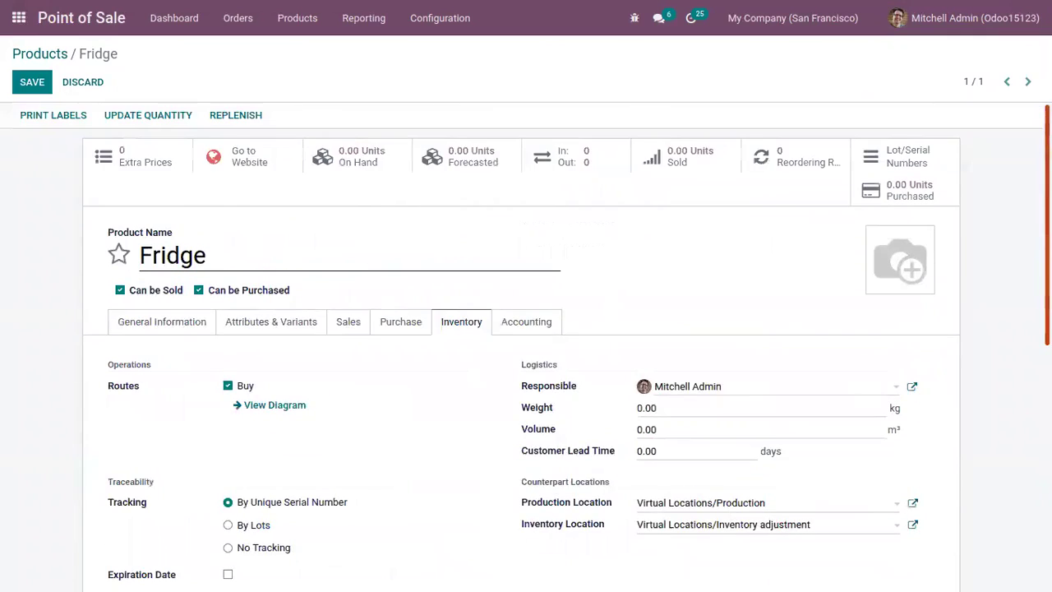
scroll(526, 345, "down", 3)
scroll(526, 345, "up", 3)
scroll(526, 346, "down", 2)
scroll(526, 345, "up", 1)
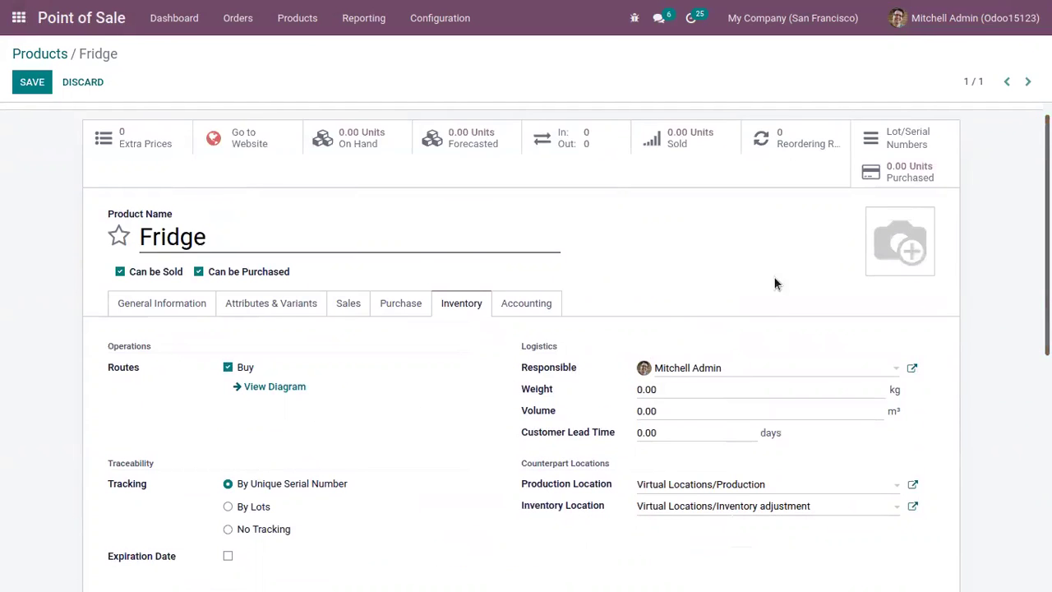
scroll(774, 280, "down", 1)
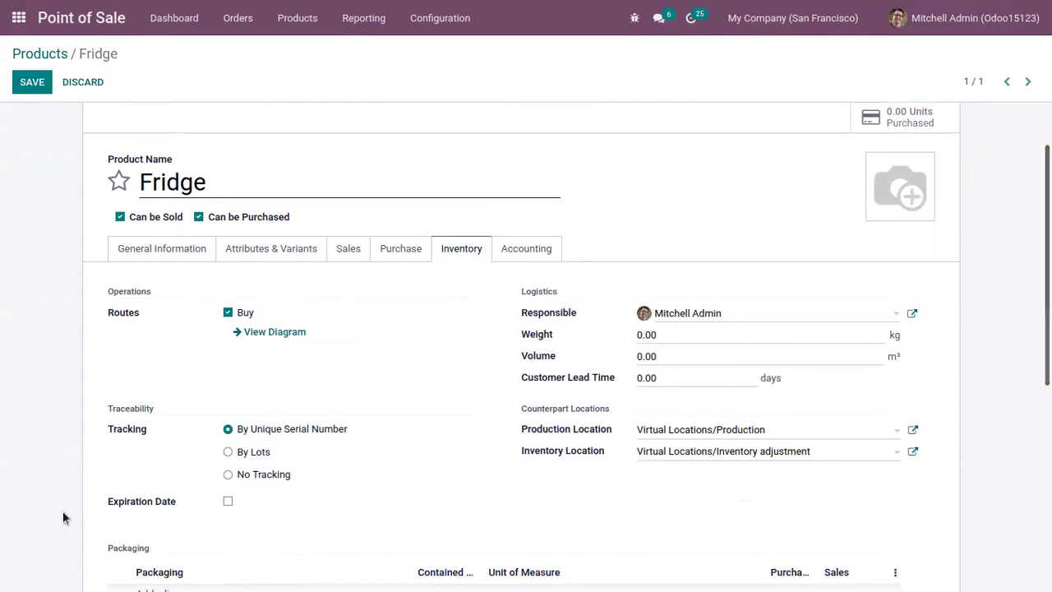
left_click(228, 502)
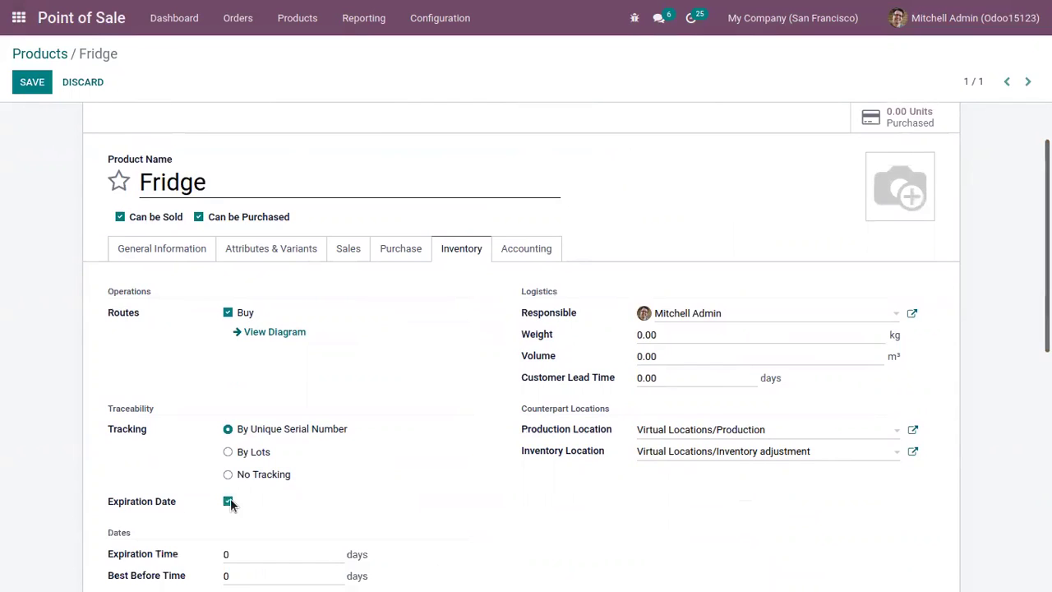
left_click(227, 502)
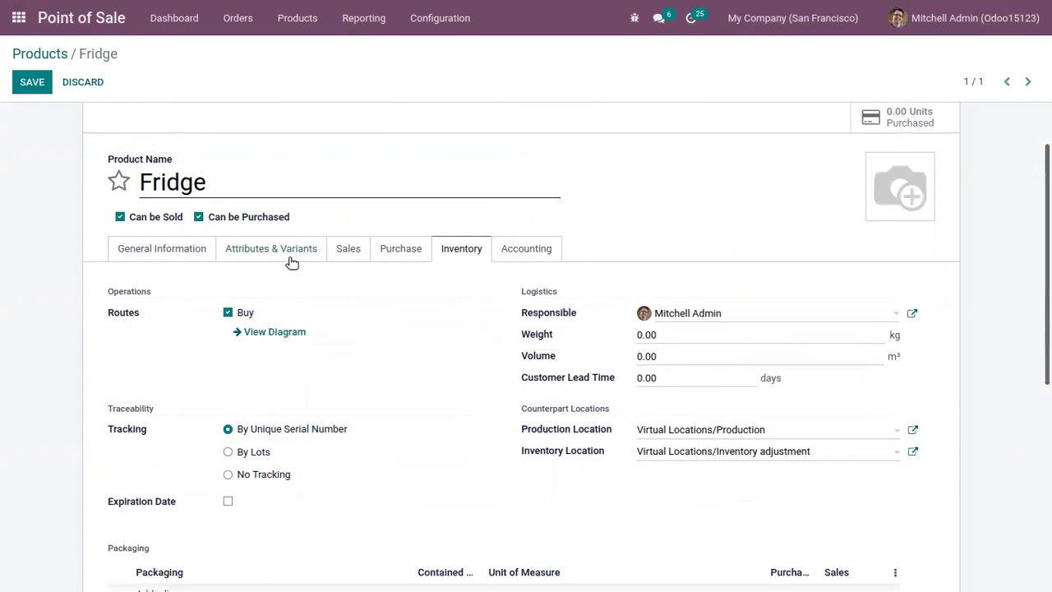
- Assign the Fridge to the Miscellaneous Point of Sale category and save the product
left_click(348, 247)
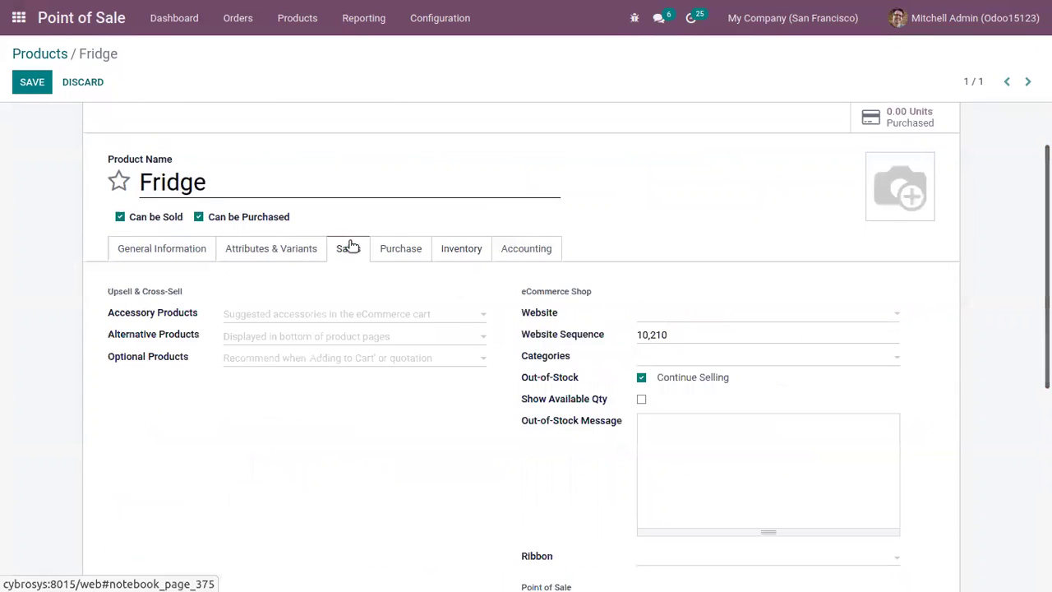
scroll(526, 346, "down", 2)
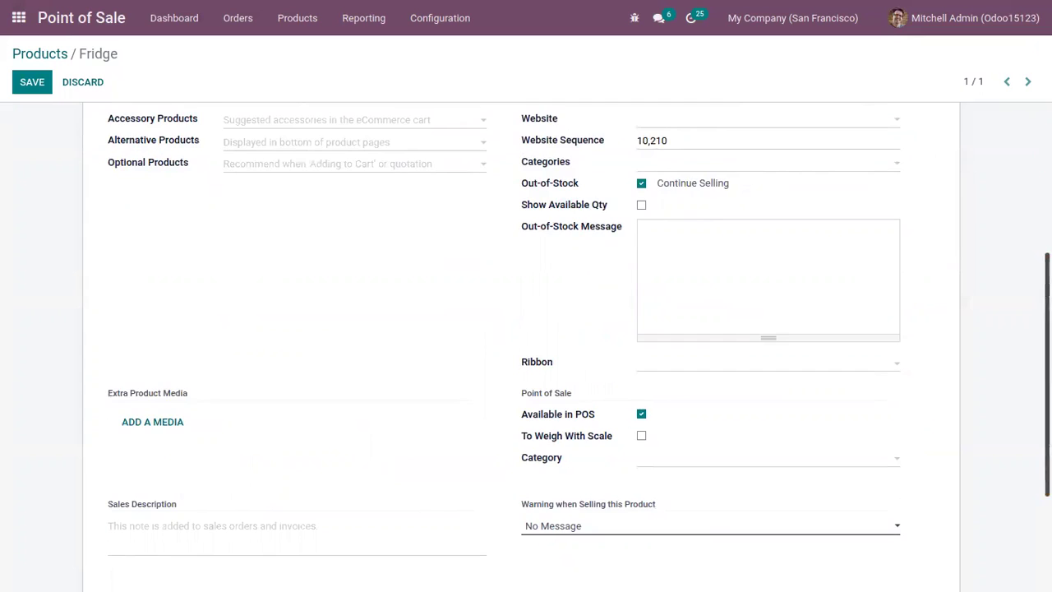
scroll(641, 370, "down", 2)
left_click(641, 292)
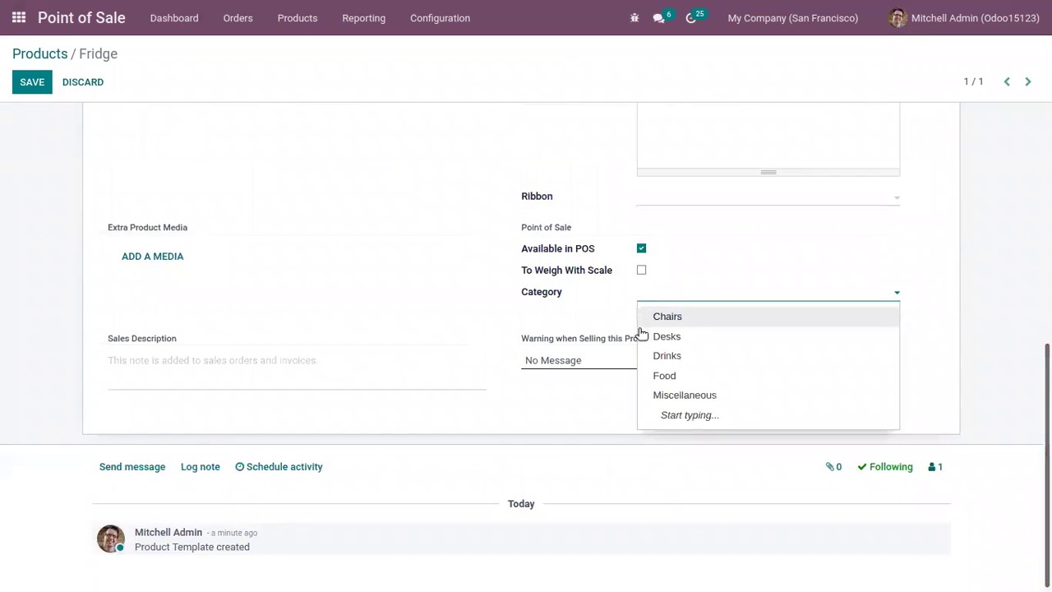
left_click(658, 398)
scroll(48, 172, "up", 5)
left_click(23, 83)
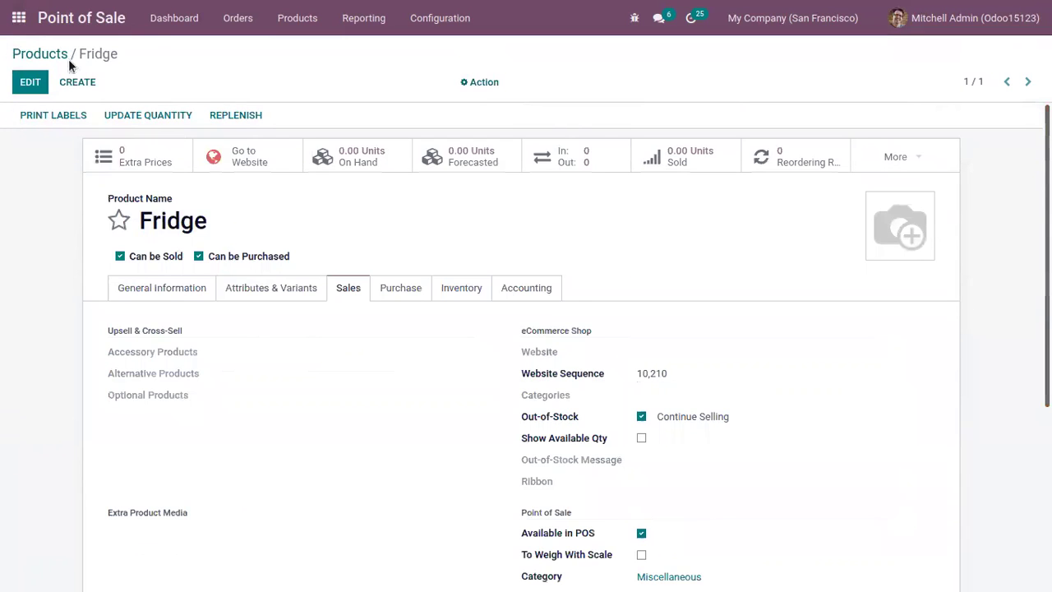
- Resume selling in the Shops point of sale and display the Miscellaneous product category
left_click(156, 31)
left_click(76, 175)
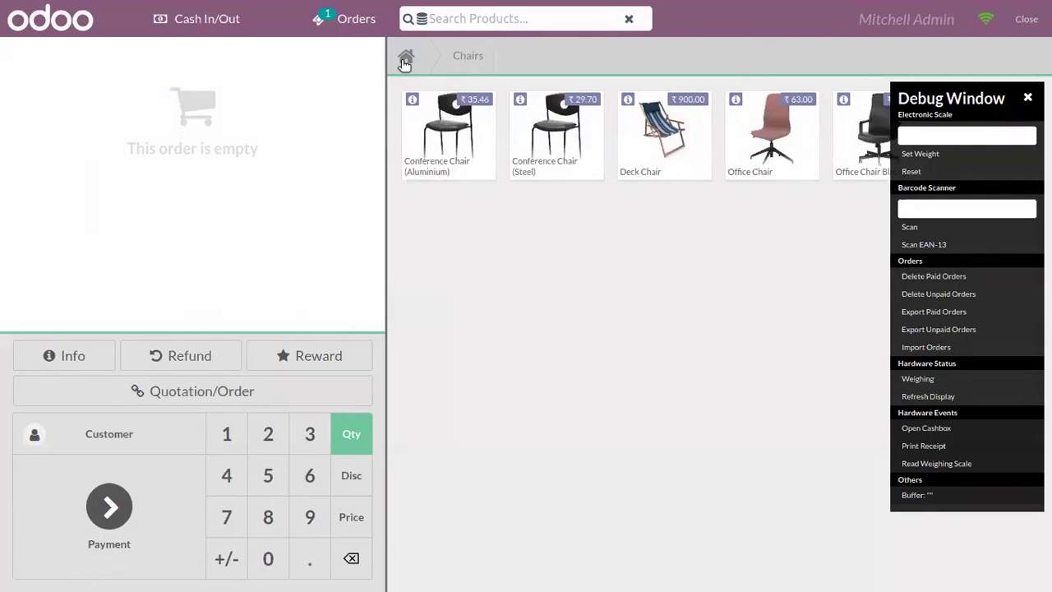
left_click(406, 59)
left_click(968, 59)
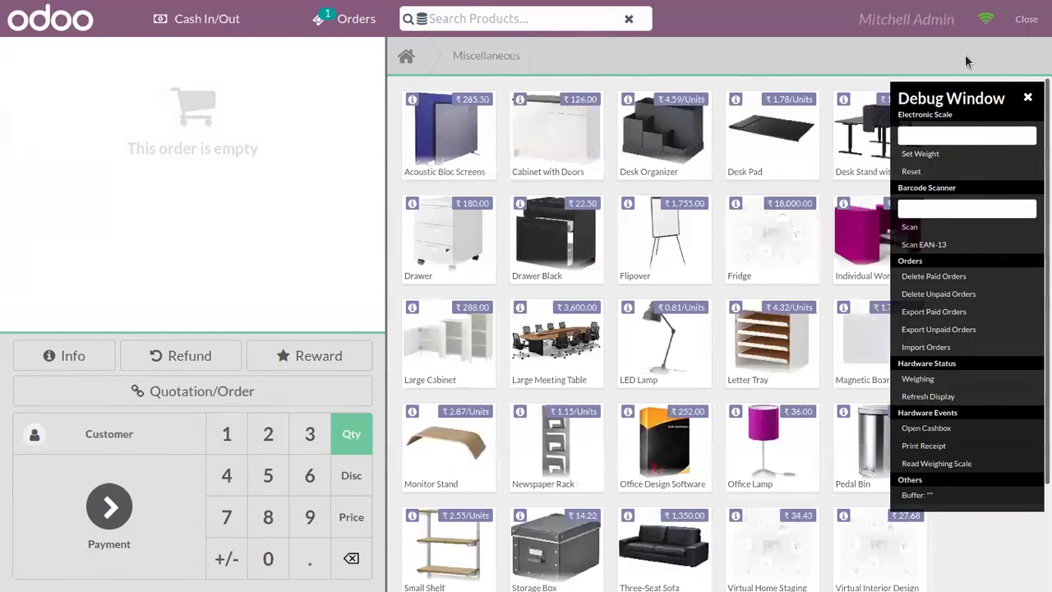
- Close the debug window and view the Fridge's product information, closing it again
left_click(1028, 99)
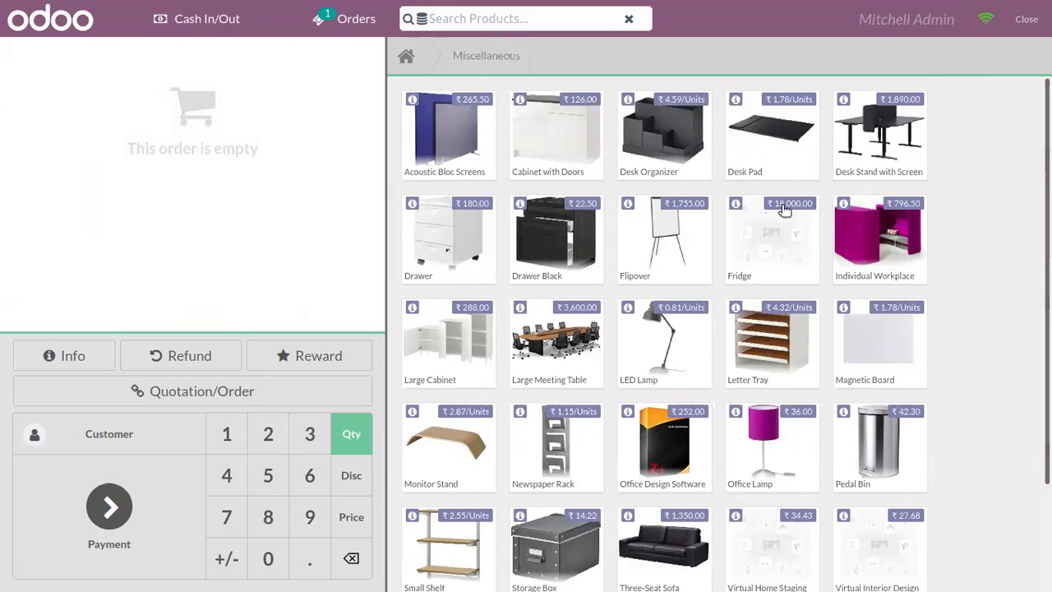
left_click(736, 204)
left_click(792, 498)
- Assign the individual customer listed directly after Deco Addict to the empty order
left_click(97, 433)
left_click(184, 226)
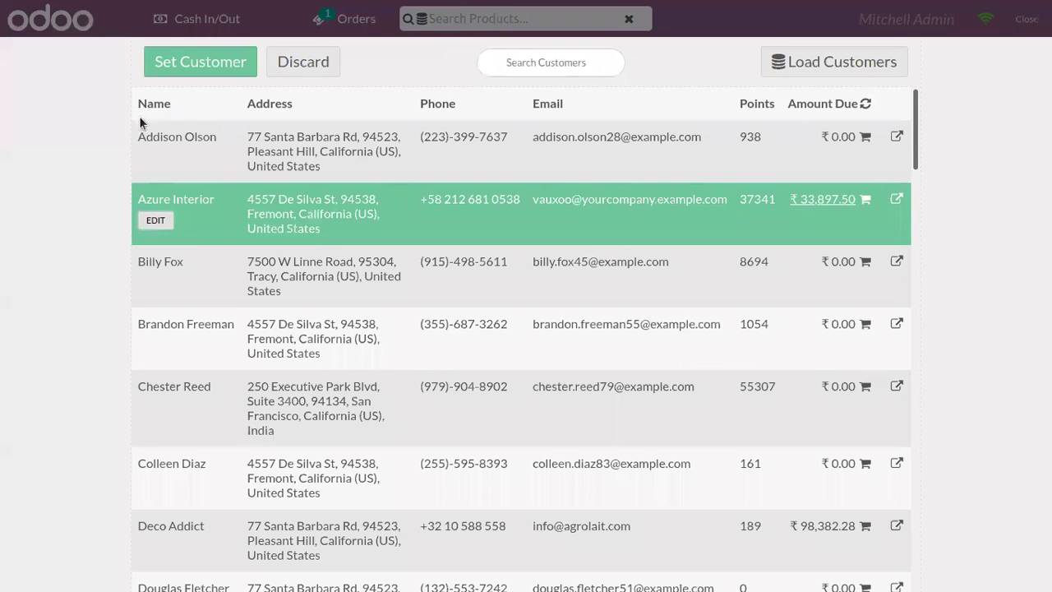
left_click(211, 514)
left_click(233, 580)
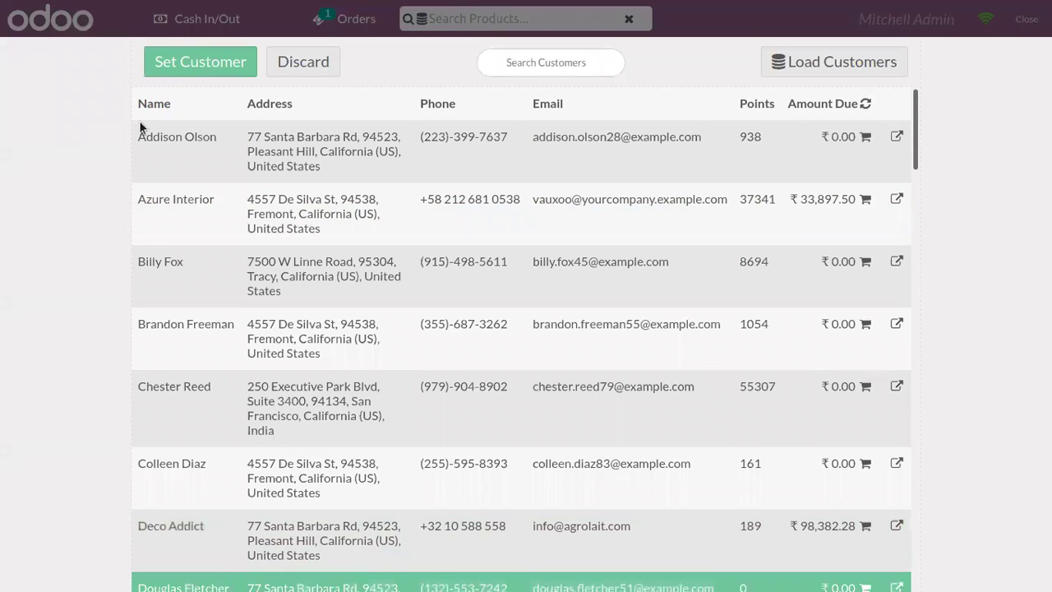
left_click(177, 59)
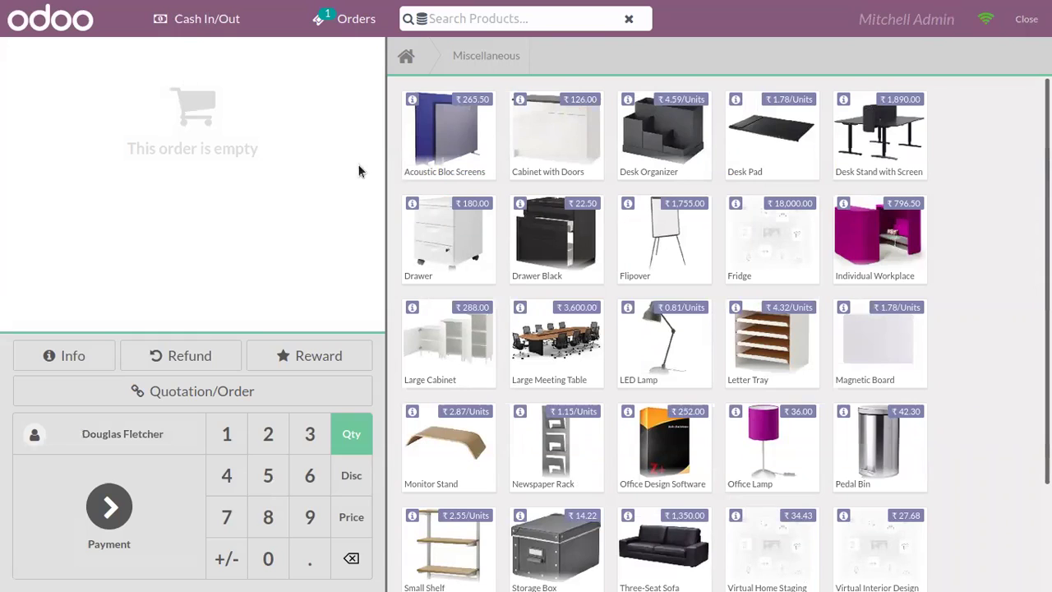
- Add a Fridge to the order with the serial number ser233
left_click(748, 267)
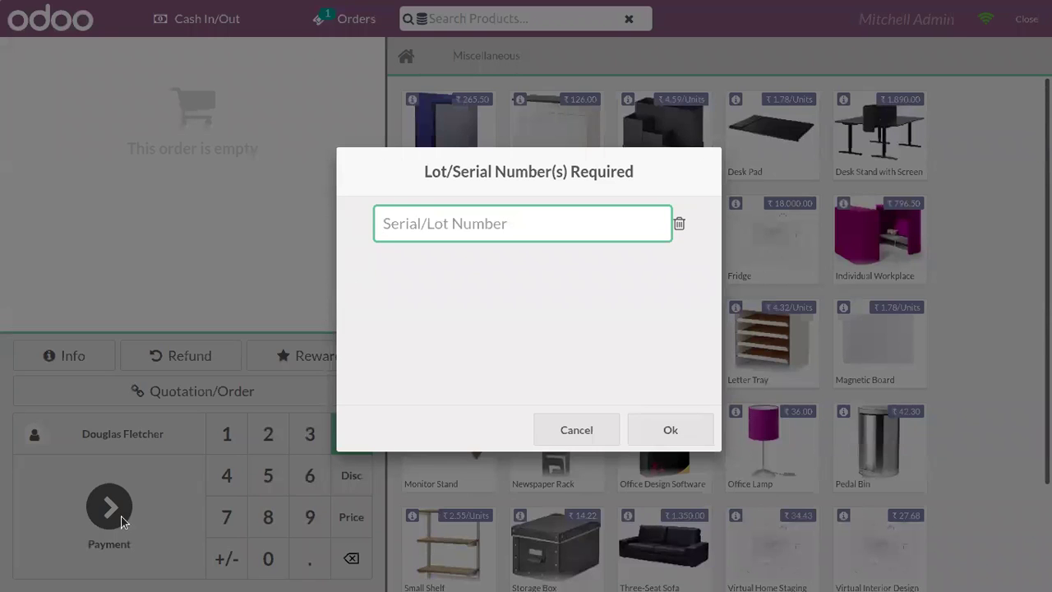
type("seer3")
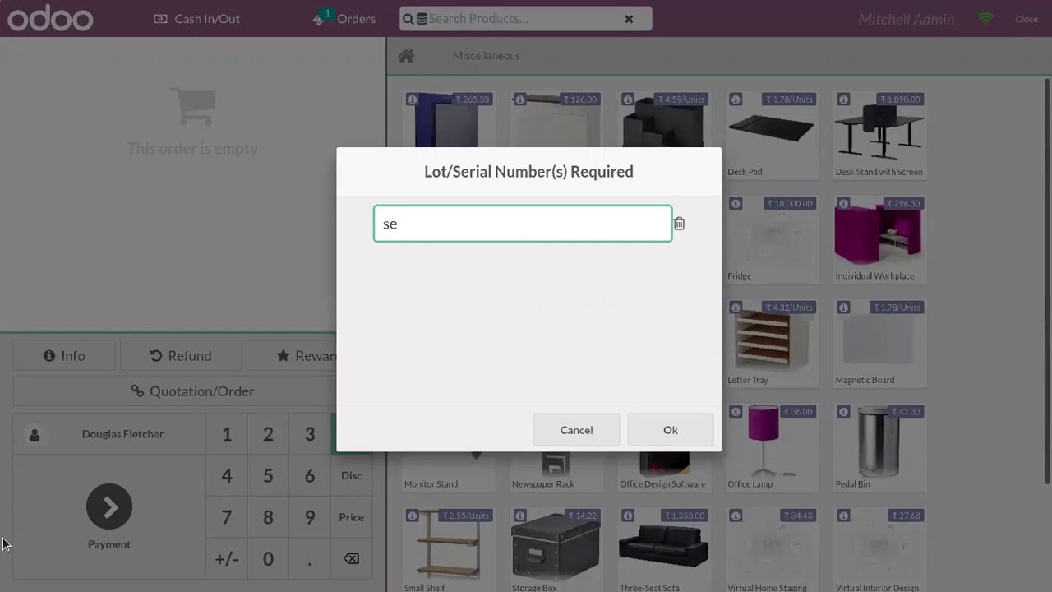
key("BackSpace")
key("BackSpace")
type("r233")
left_click(633, 420)
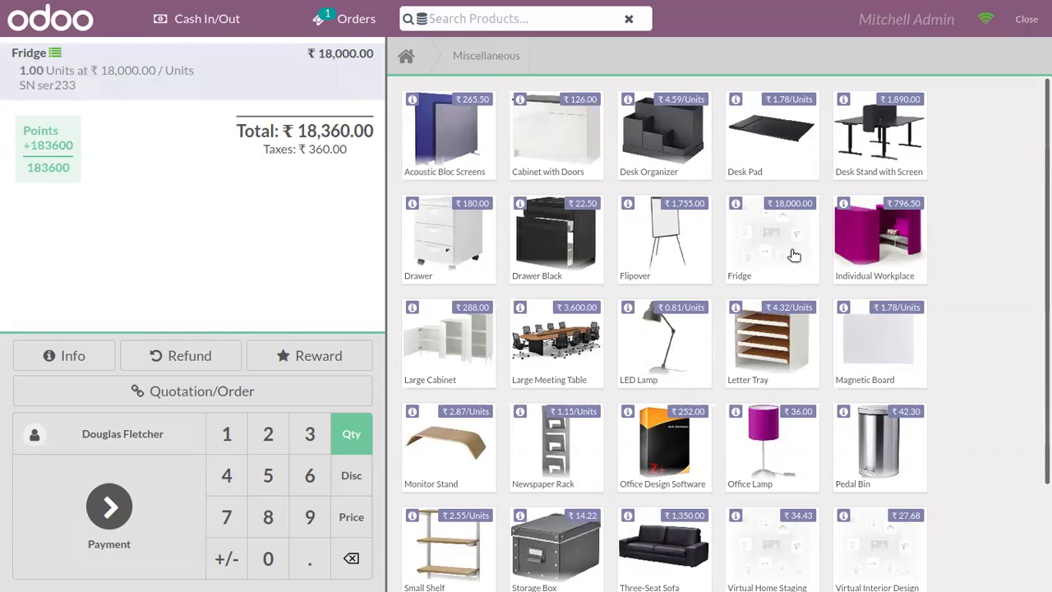
- Add a second Fridge to the order with the serial number ser566
left_click(777, 228)
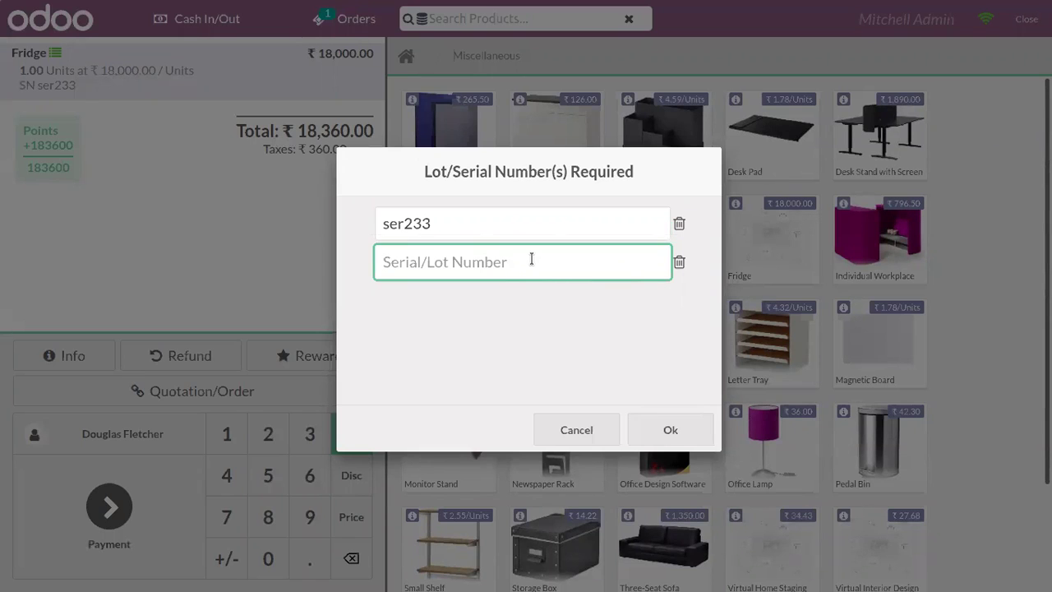
type("ser566")
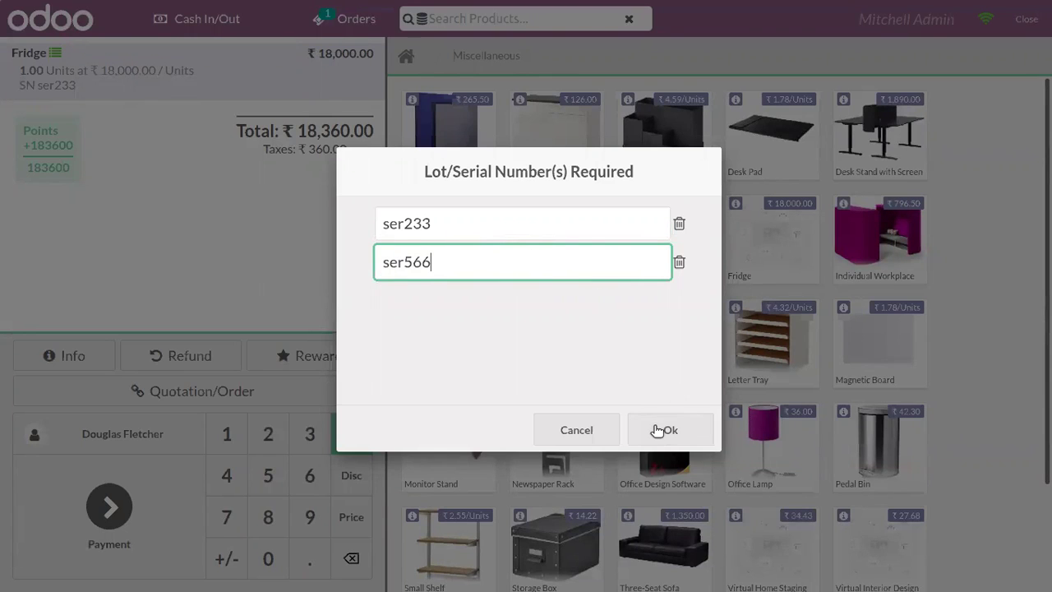
left_click(659, 431)
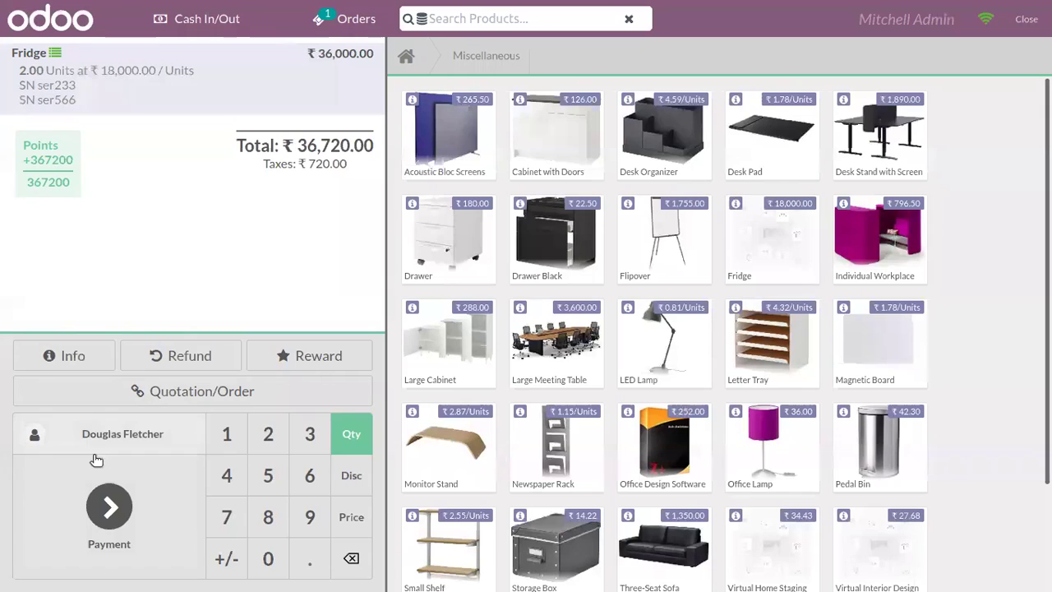
- Set the Fridge quantity to 6 and enter the serial numbers ser777, ser899, ser122 and ser099 for the additional units
left_click(303, 481)
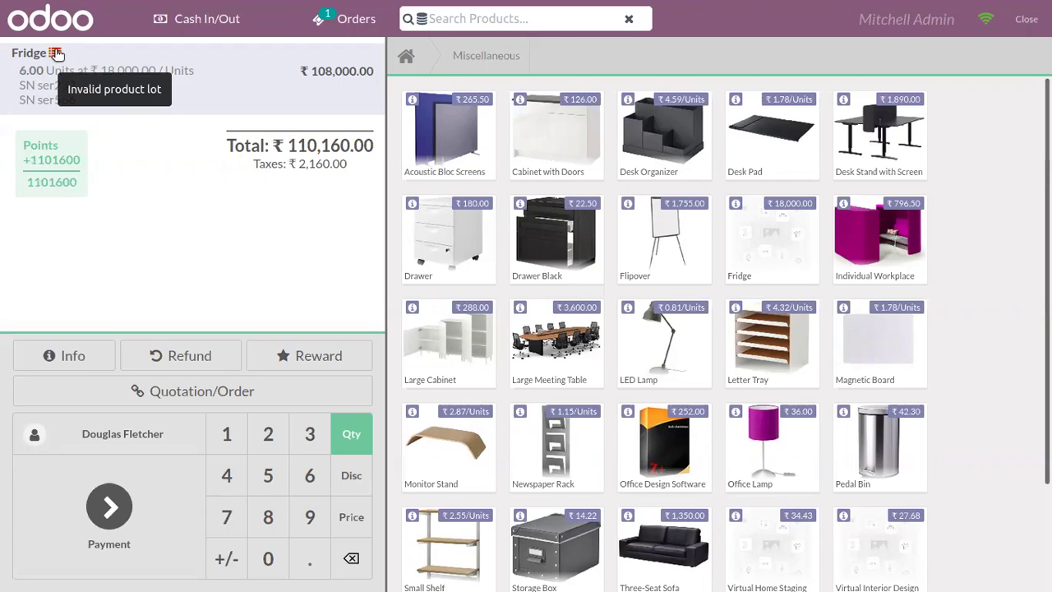
left_click(56, 53)
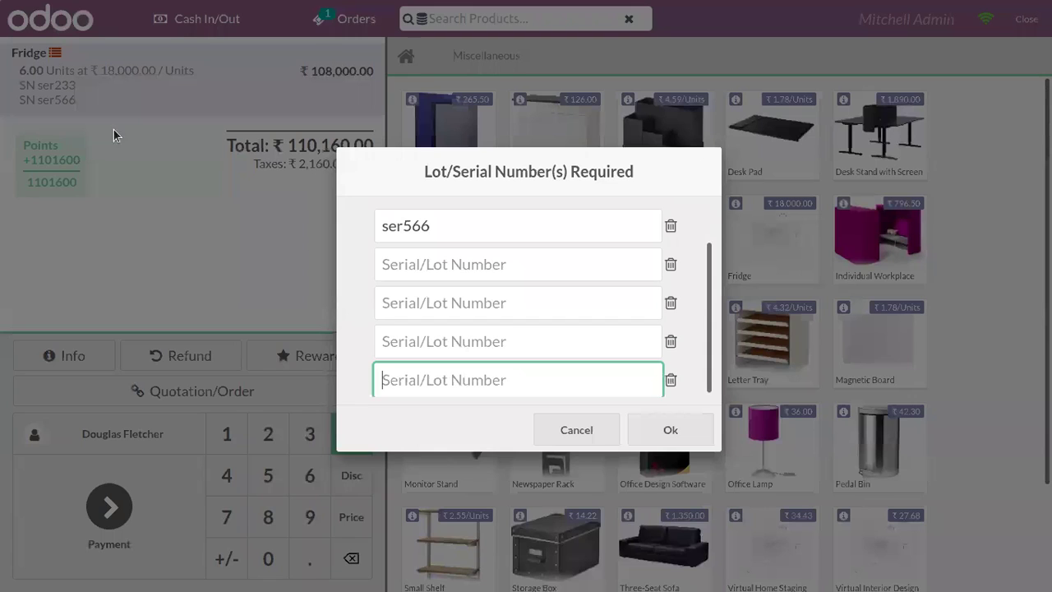
left_click_drag(712, 301, 711, 344)
left_click(451, 257)
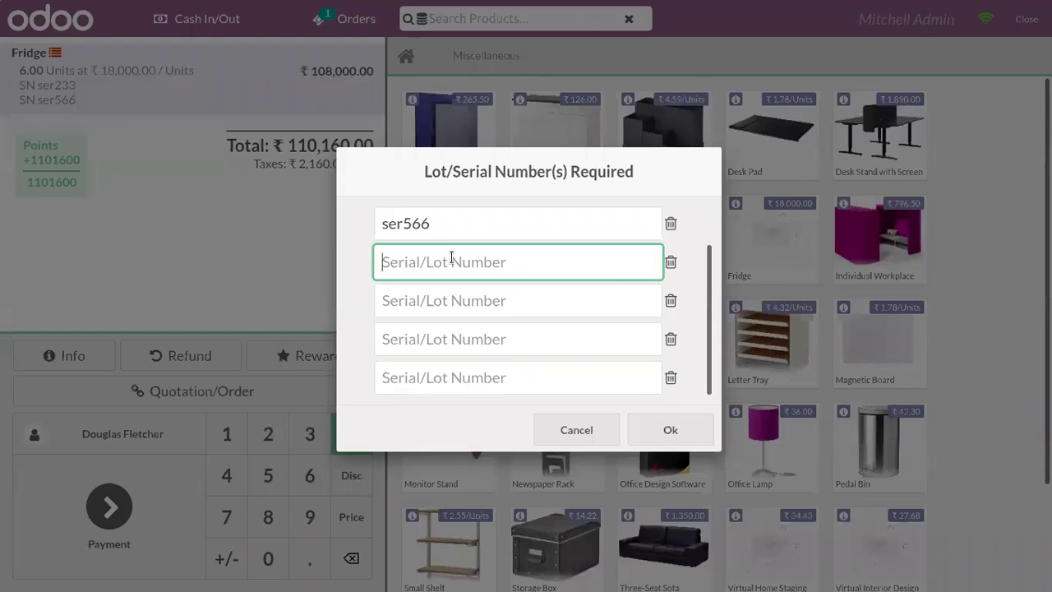
type("ser777")
left_click(446, 316)
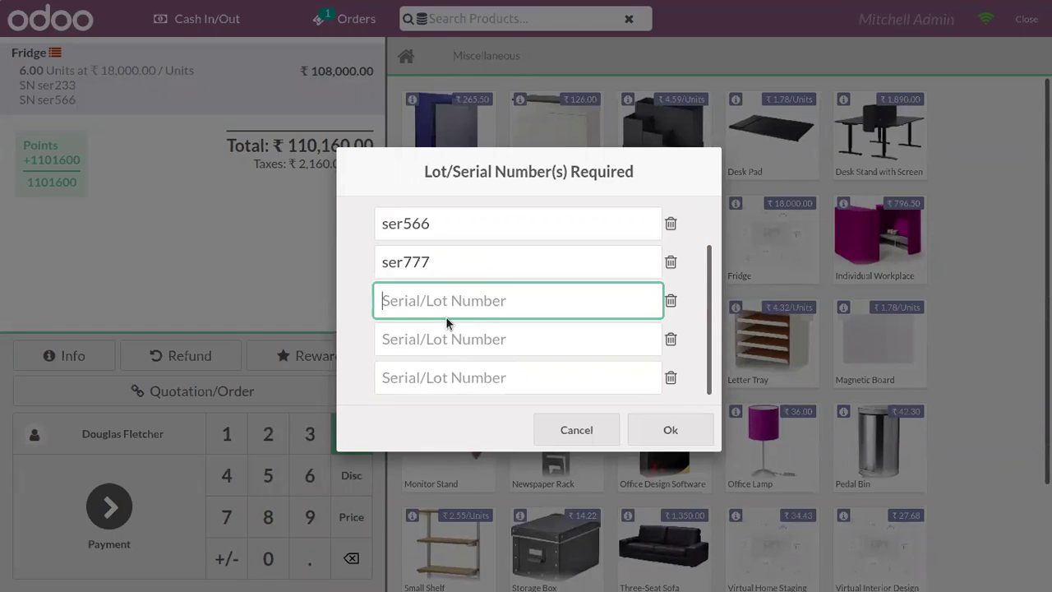
type("ser899")
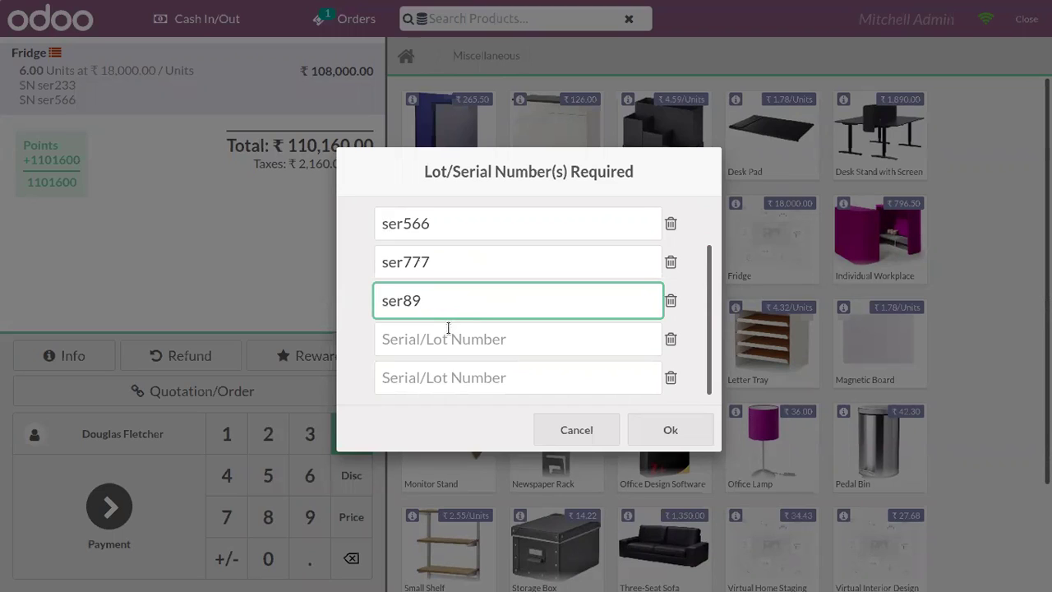
left_click(453, 336)
type("ser122")
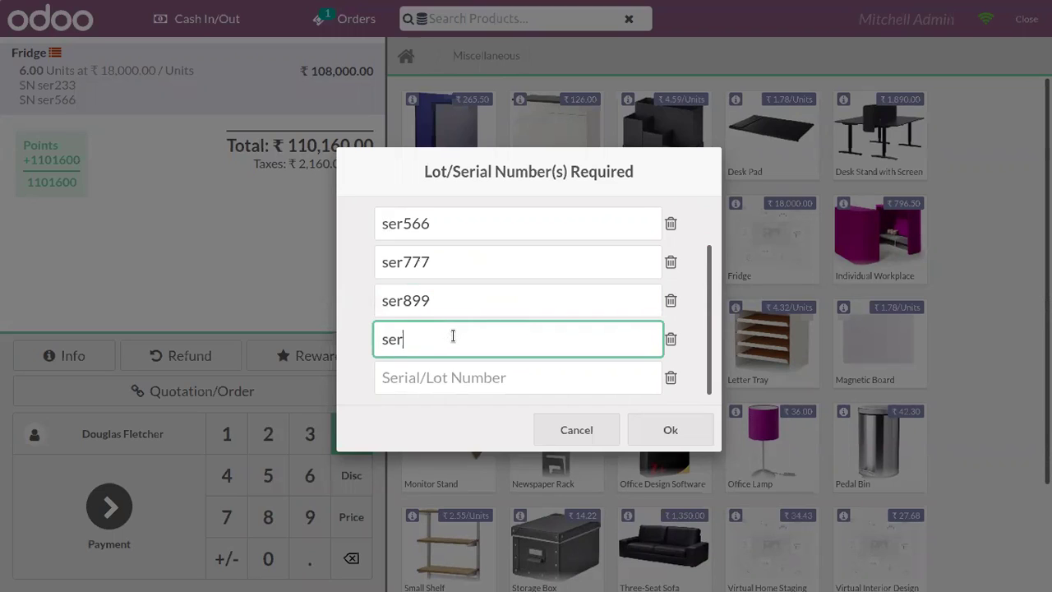
left_click(477, 380)
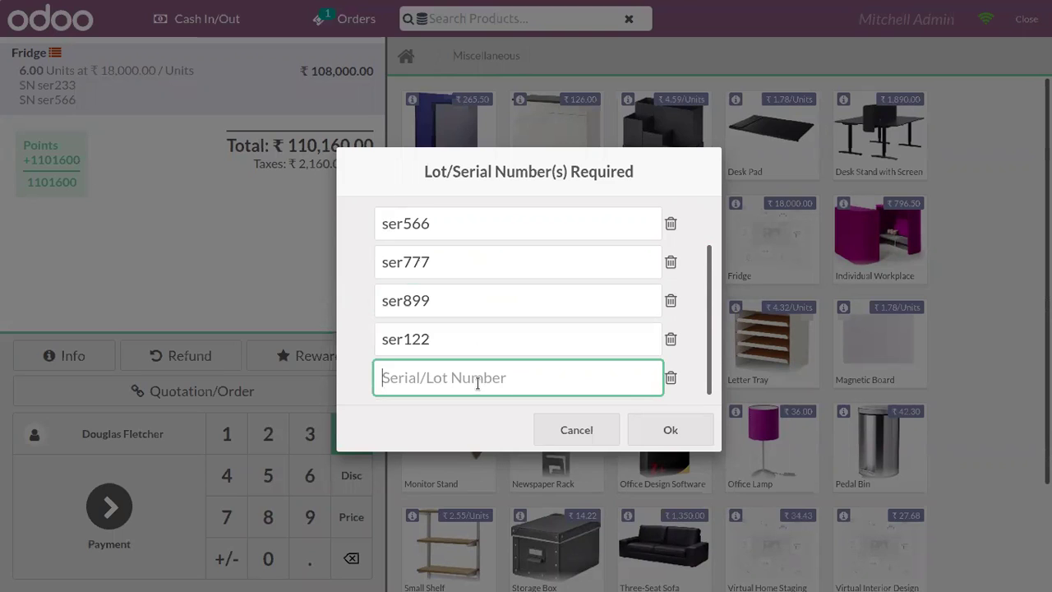
type("ser099")
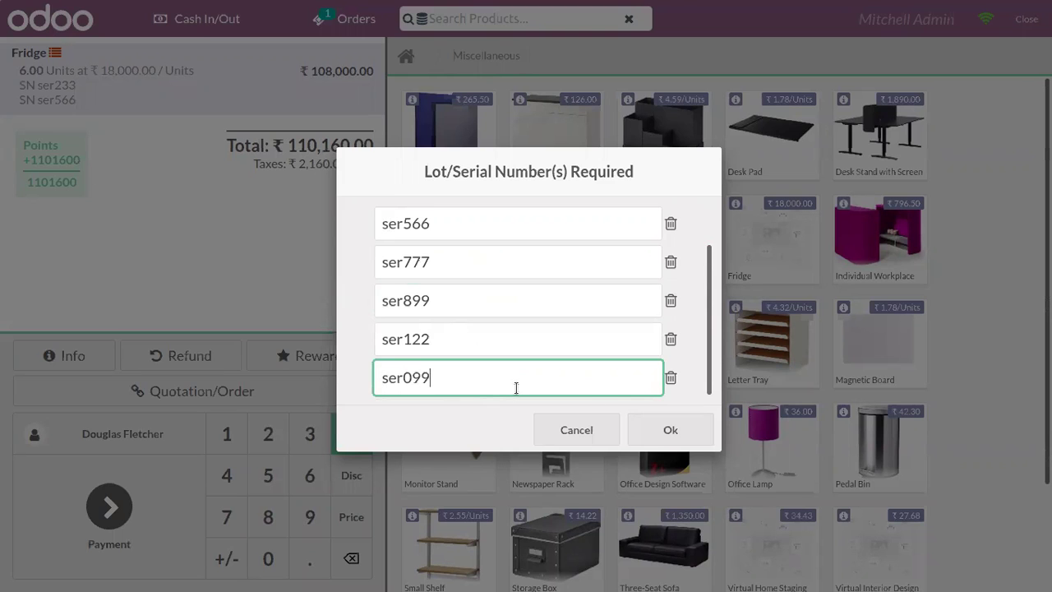
left_click(664, 431)
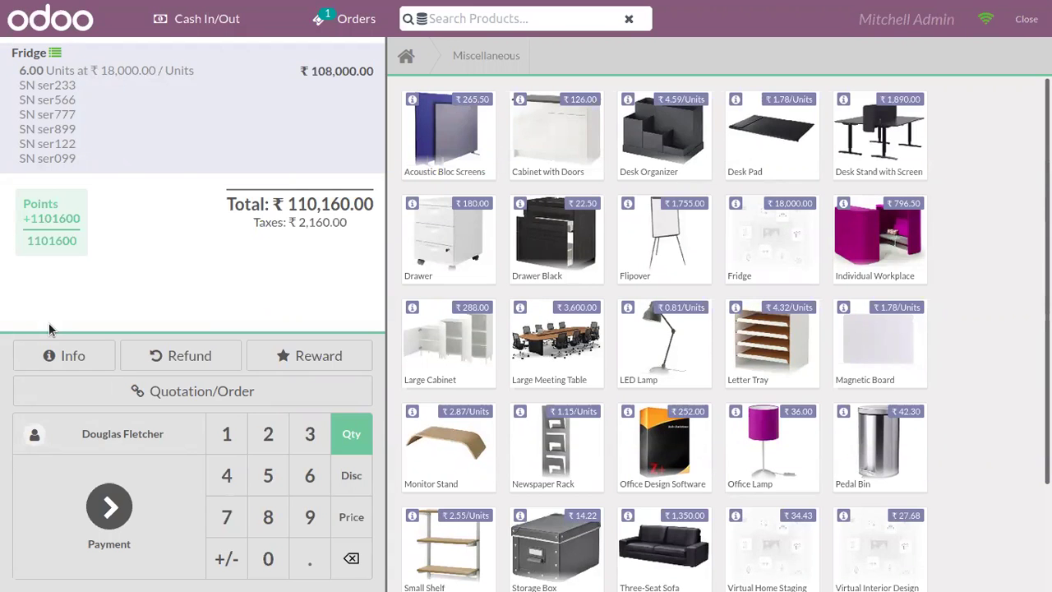
- Pay for the Fridge order in cash, validate it, look over the receipt and start a new order
left_click(108, 499)
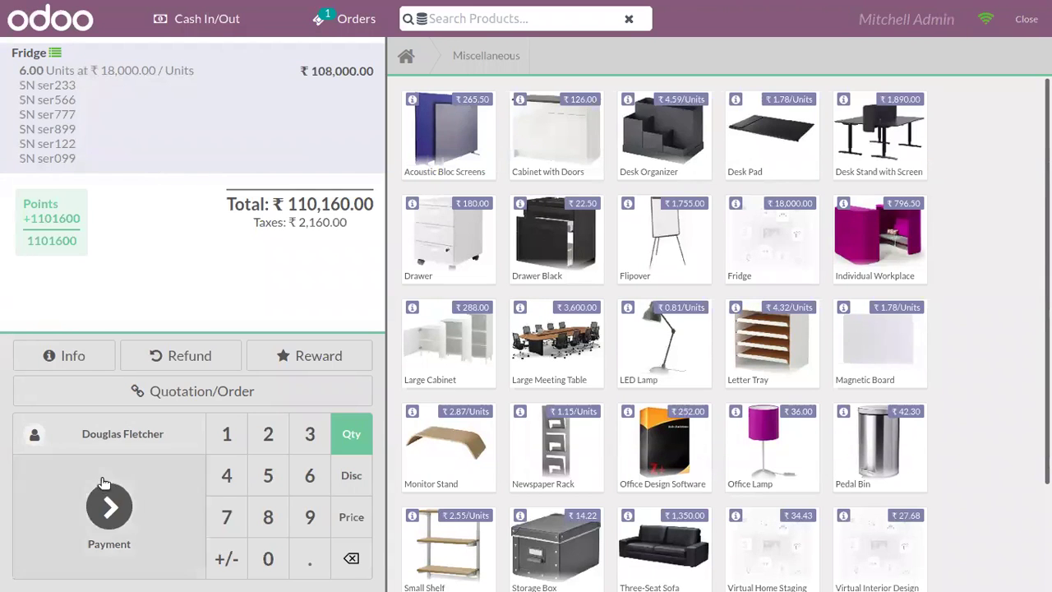
left_click(231, 146)
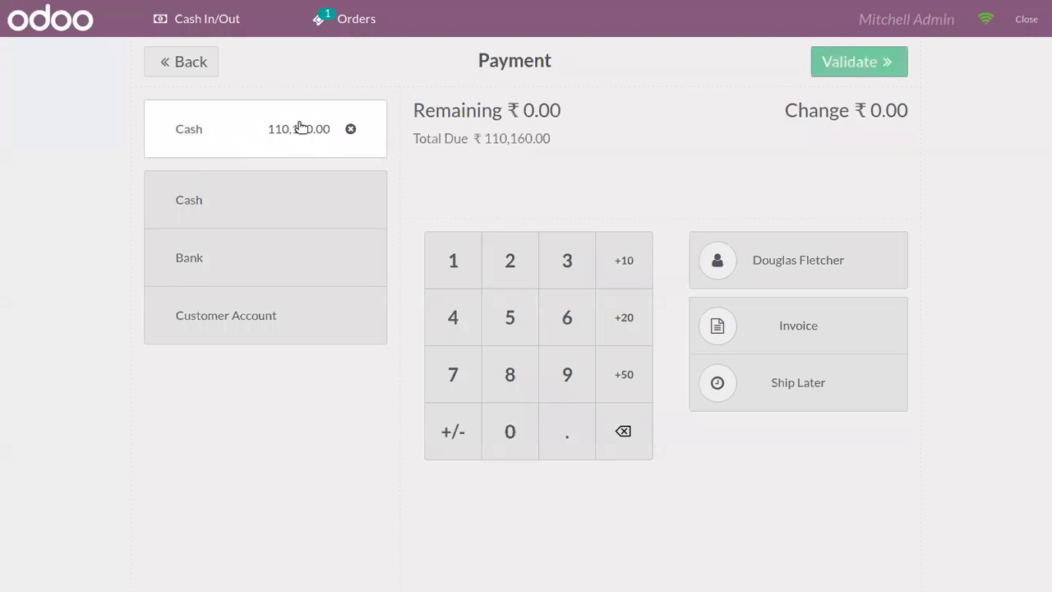
left_click(849, 61)
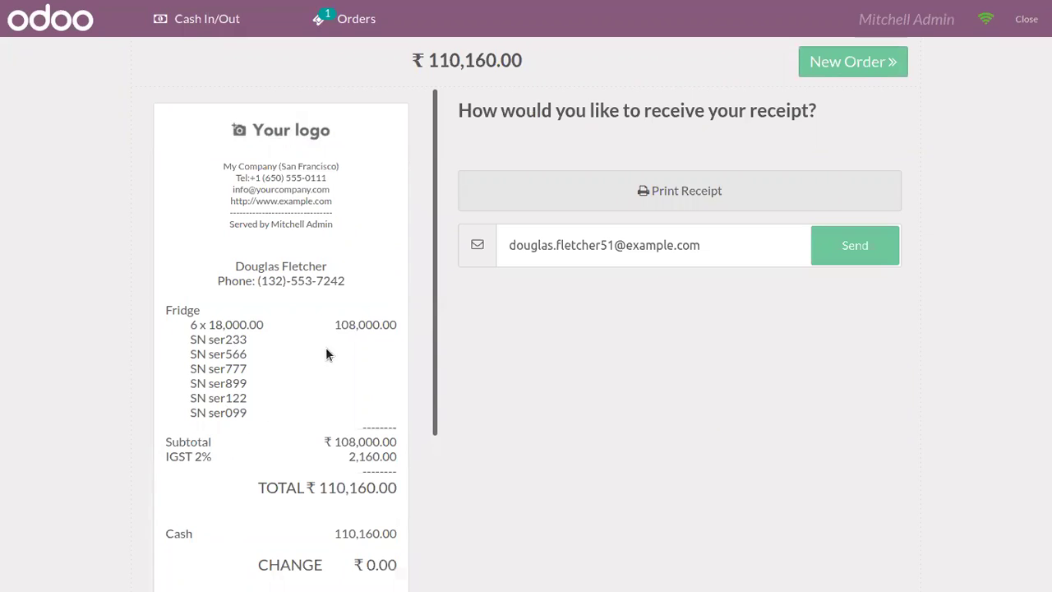
left_click_drag(434, 379, 790, 364)
left_click(885, 61)
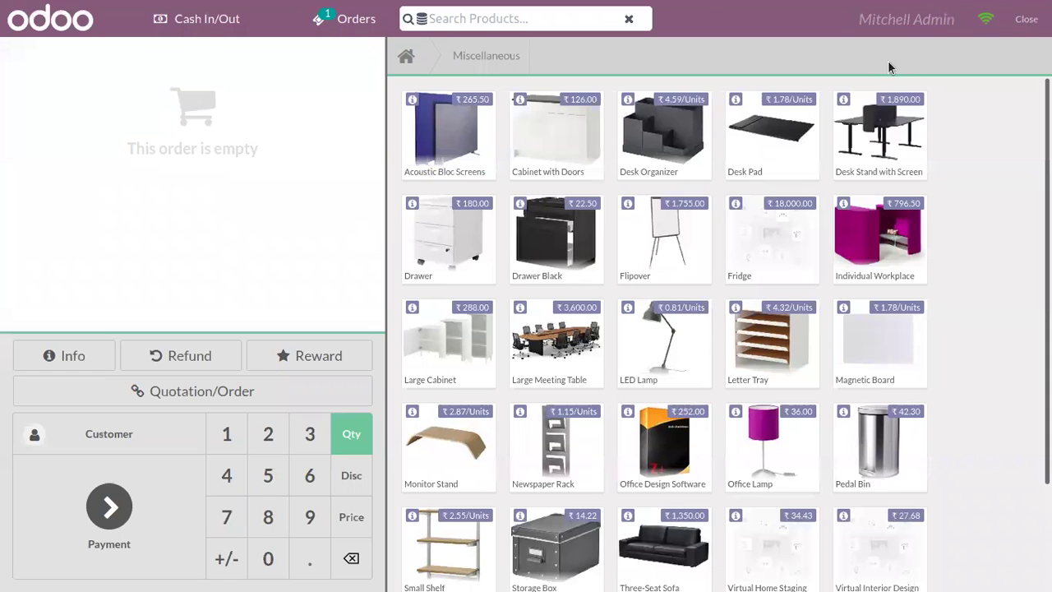
- Leave the Shops point of sale with its session kept open, and view the newest record in the orders list
left_click(1025, 20)
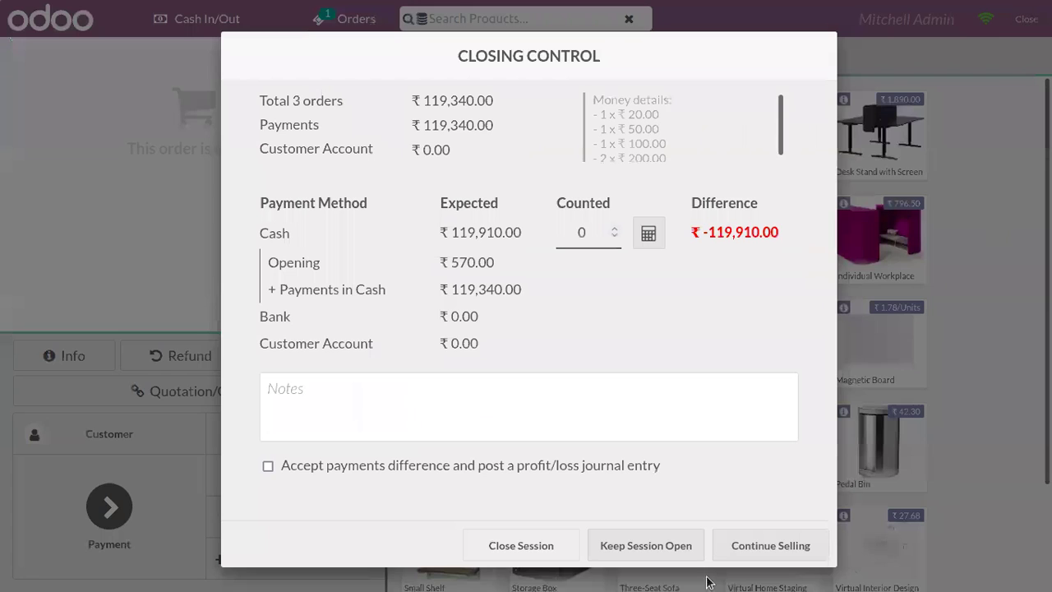
left_click(681, 546)
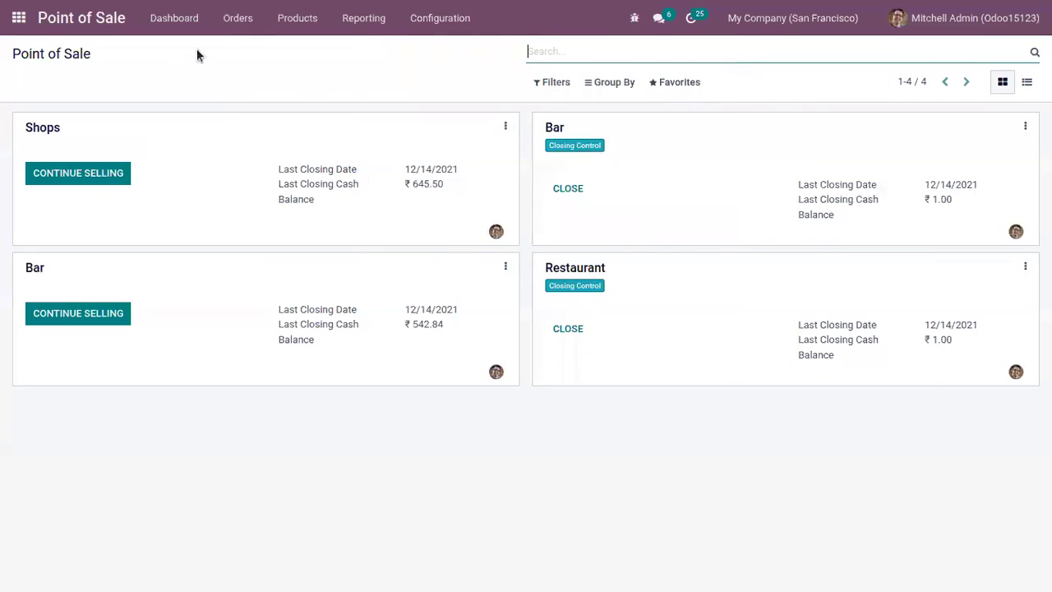
left_click(228, 19)
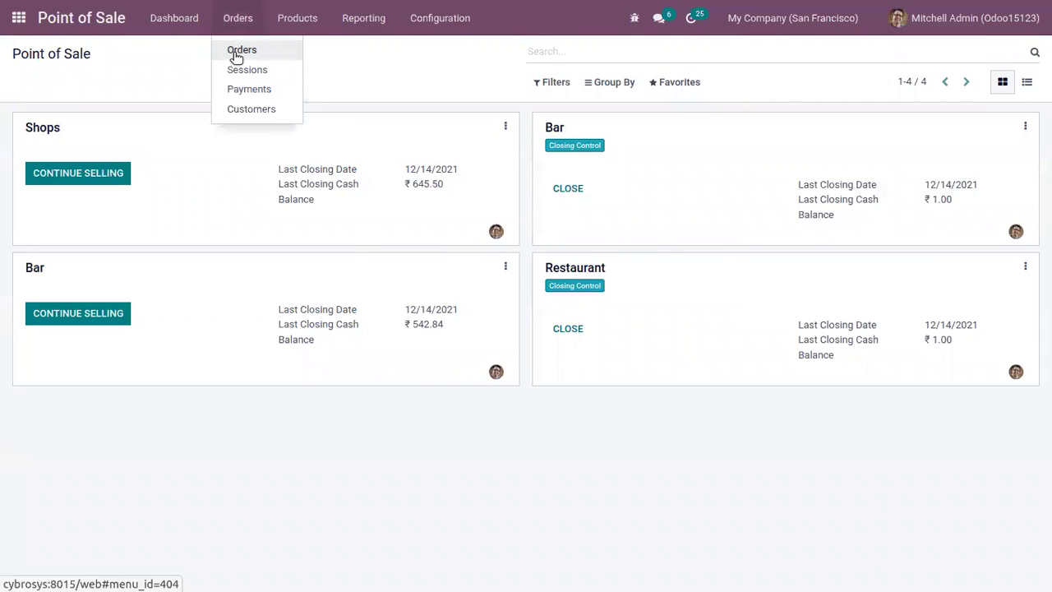
left_click(234, 51)
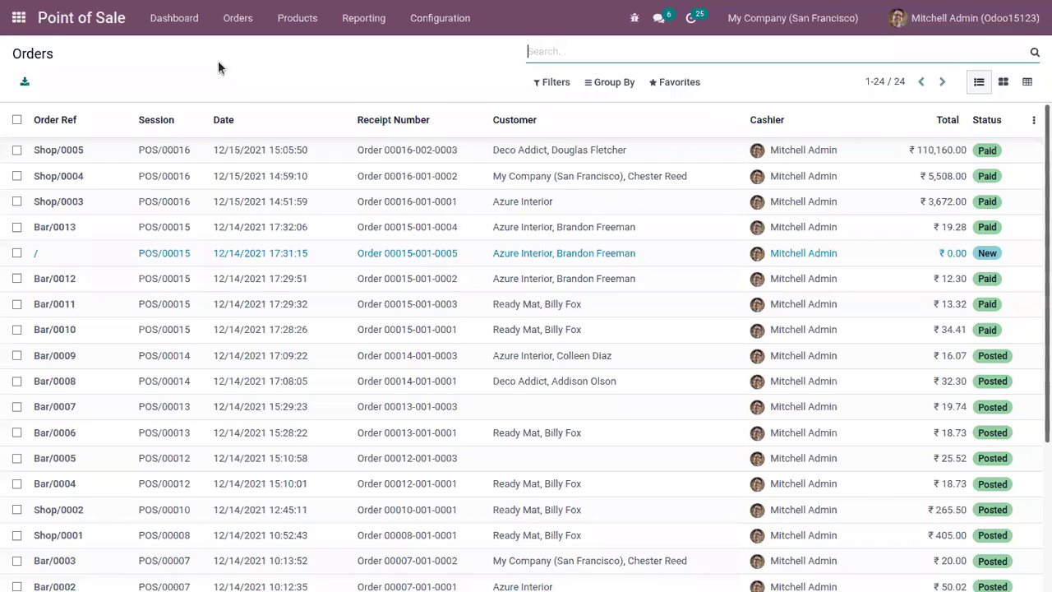
left_click(175, 160)
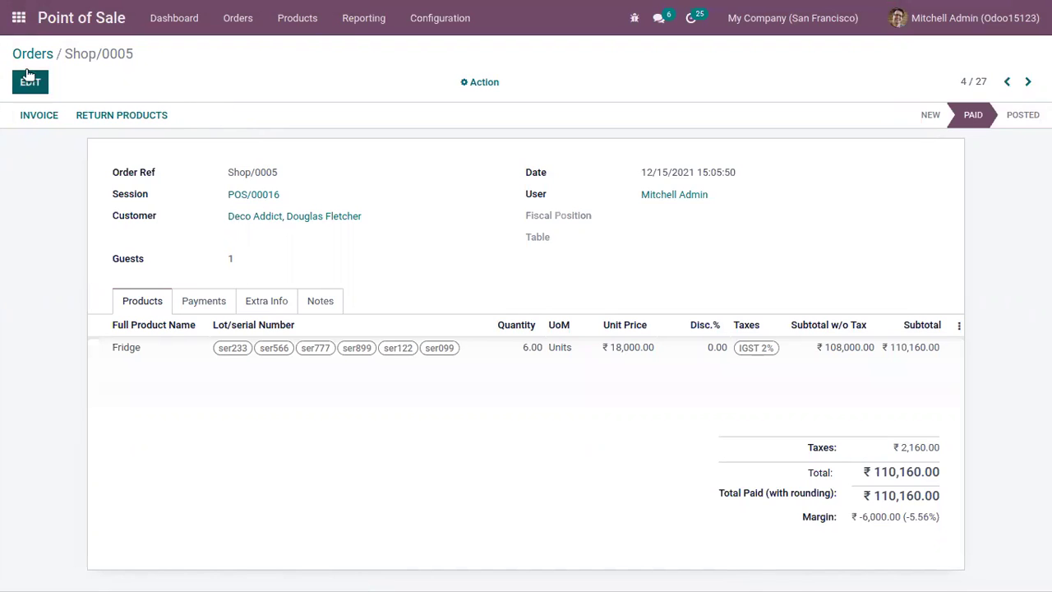
- Open the Product Moves report in Inventory and look through its product entries
left_click(21, 20)
left_click(662, 319)
left_click(339, 20)
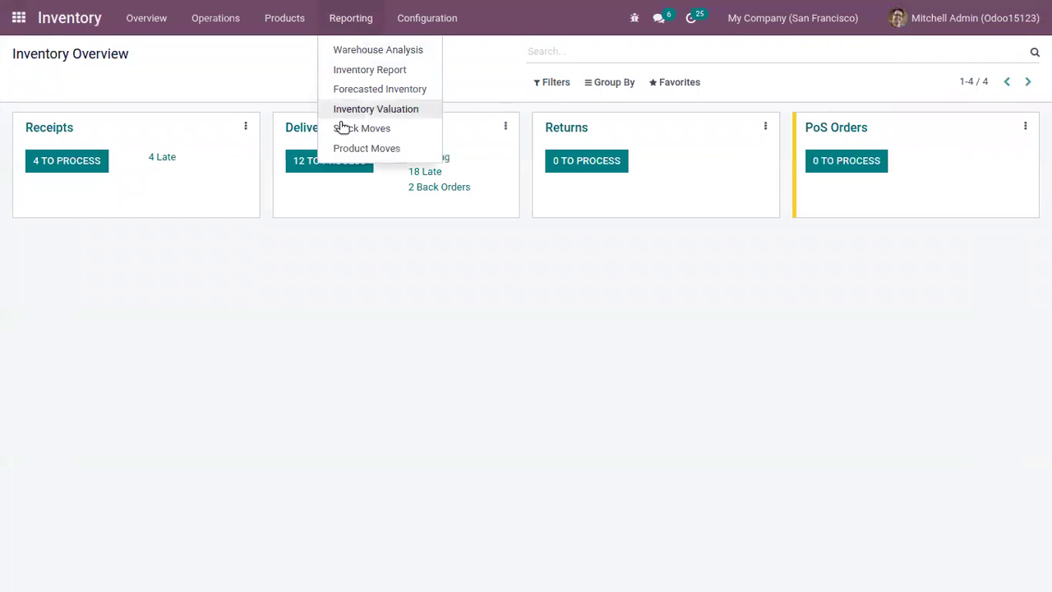
left_click(338, 148)
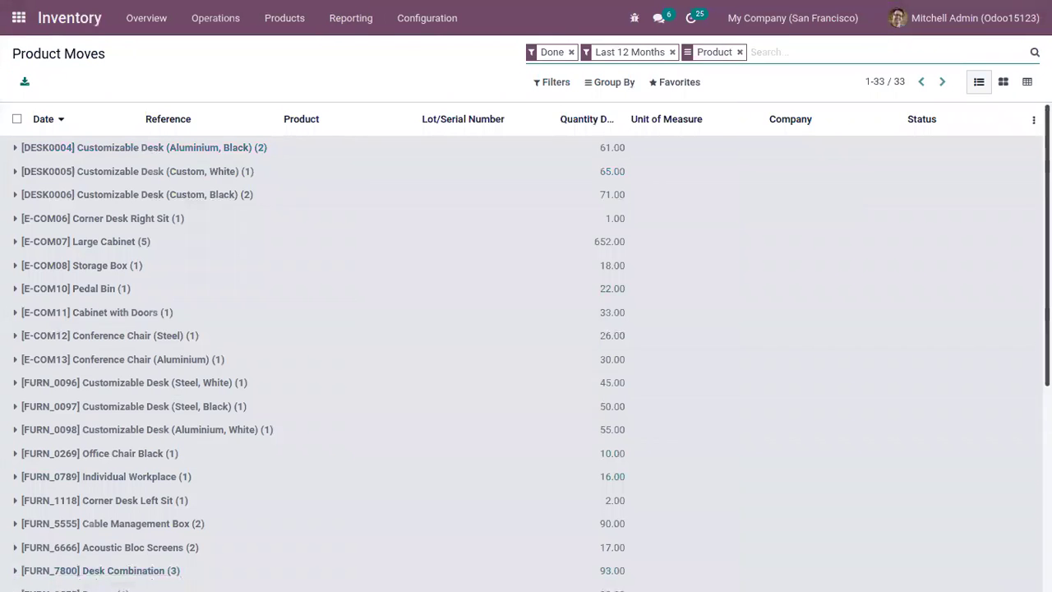
scroll(526, 345, "down", 4)
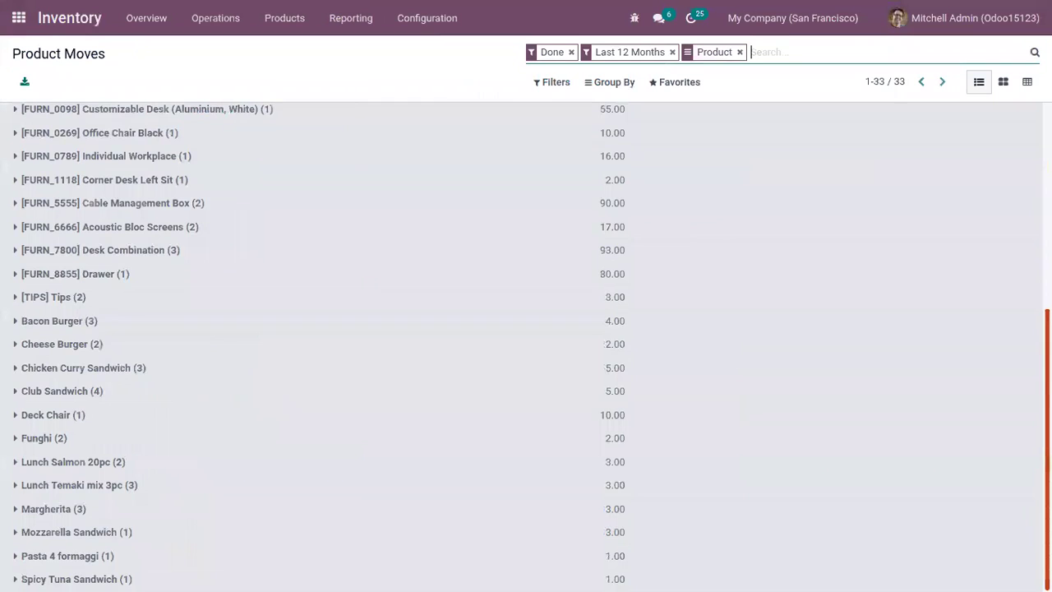
scroll(1019, 271, "up", 5)
scroll(1026, 291, "down", 2)
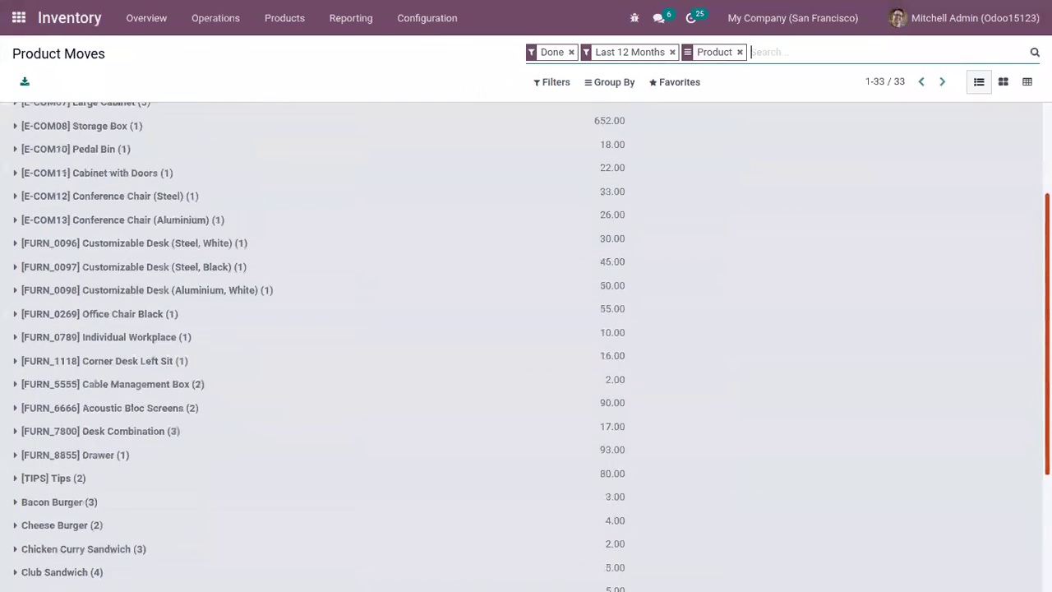
scroll(526, 345, "down", 2)
scroll(1026, 250, "up", 5)
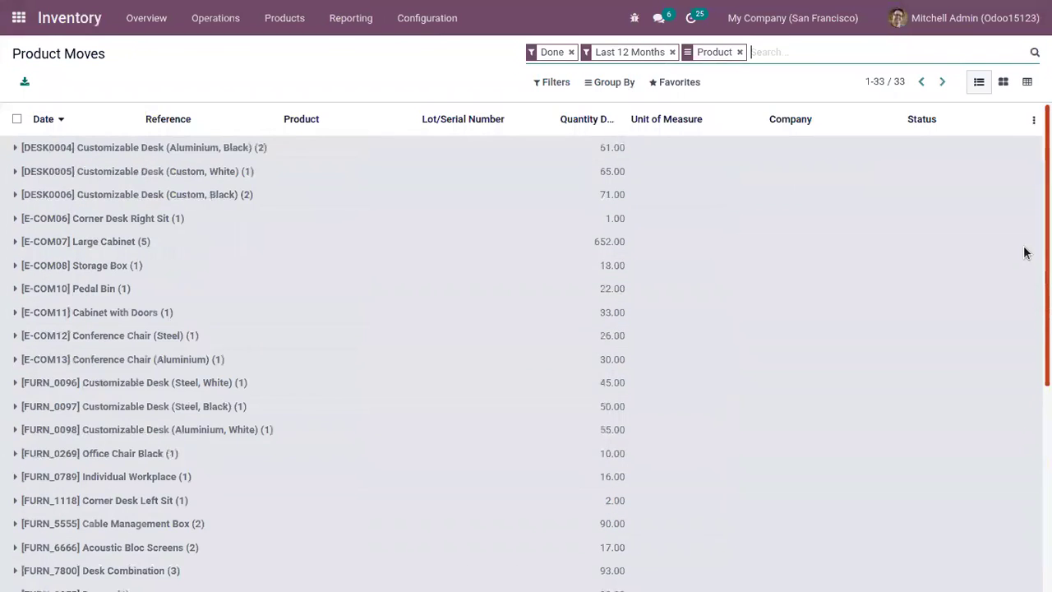
- Review the Inventory Management option in the Point of Sale settings and return to the Point of Sale dashboard
left_click(18, 17)
left_click(798, 197)
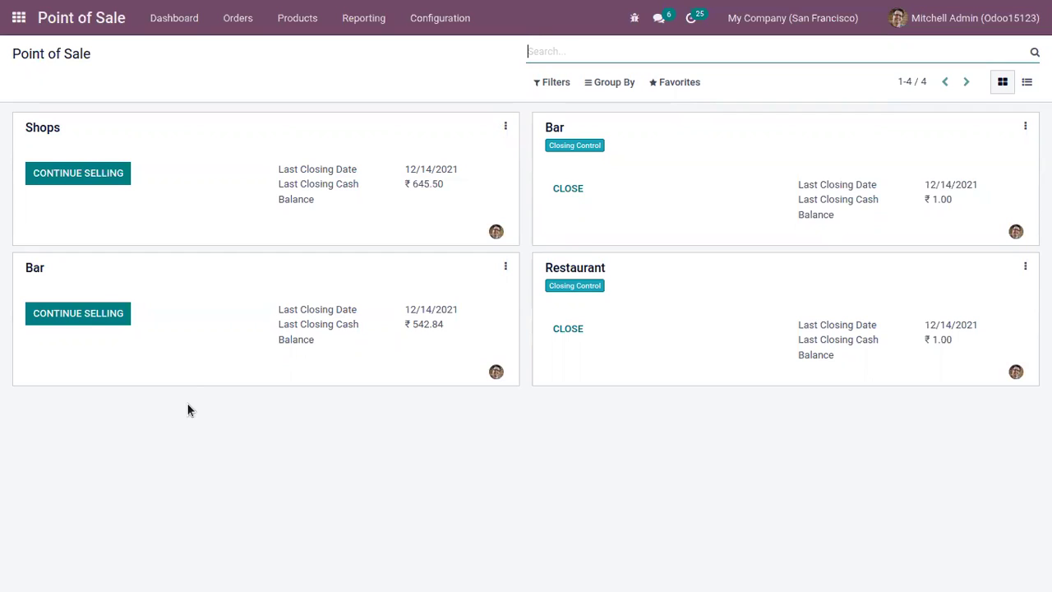
left_click(440, 19)
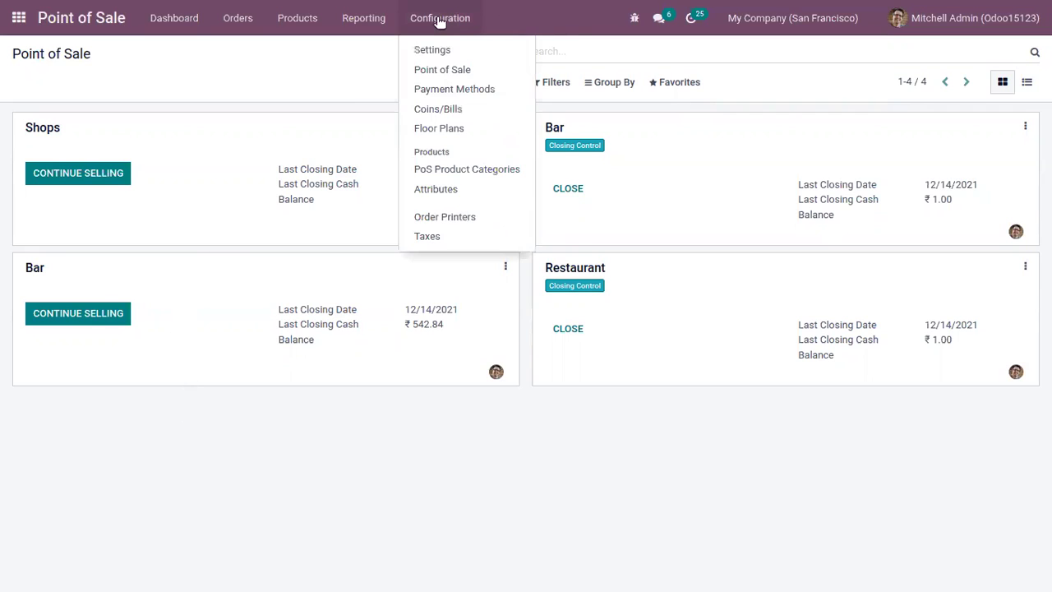
left_click(463, 50)
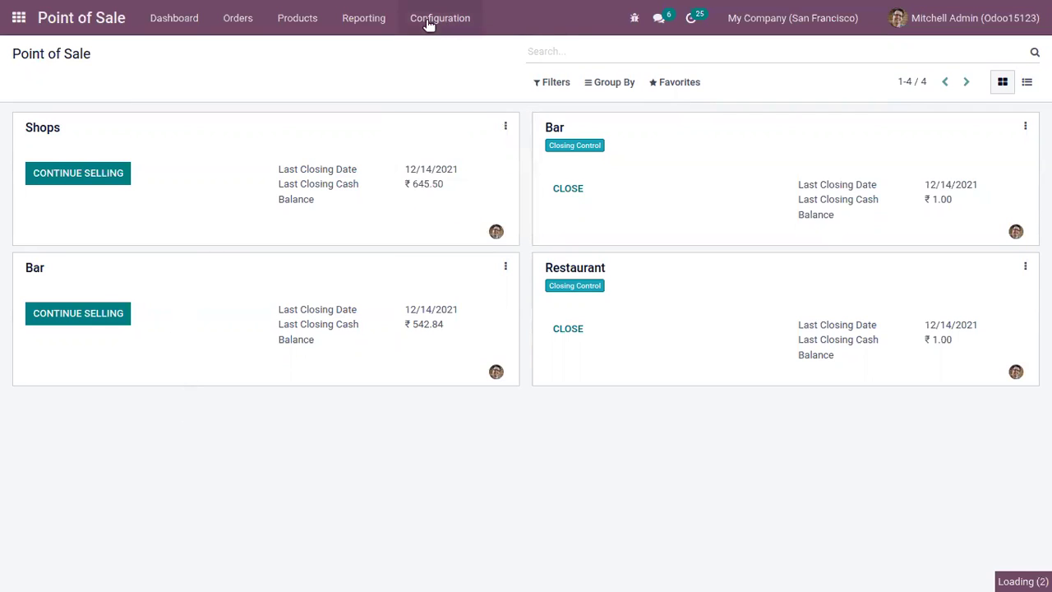
scroll(592, 345, "down", 4)
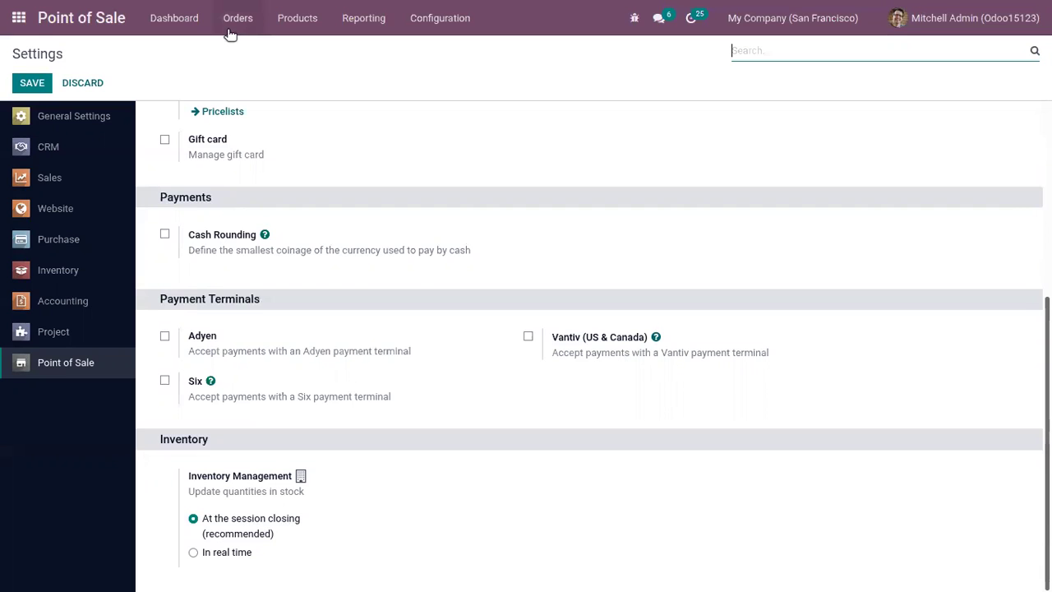
left_click(182, 17)
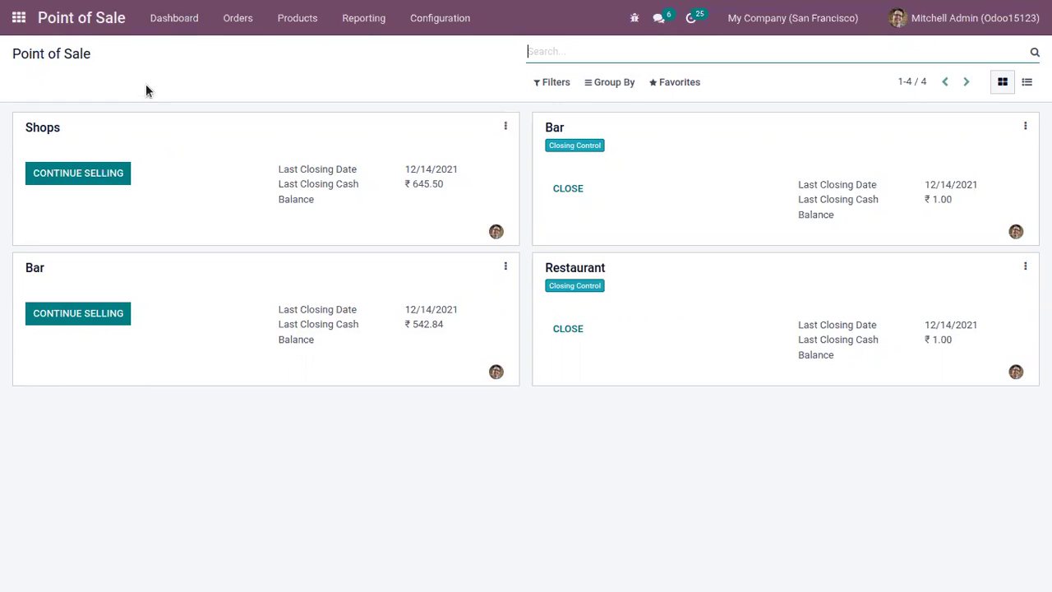
left_click(262, 72)
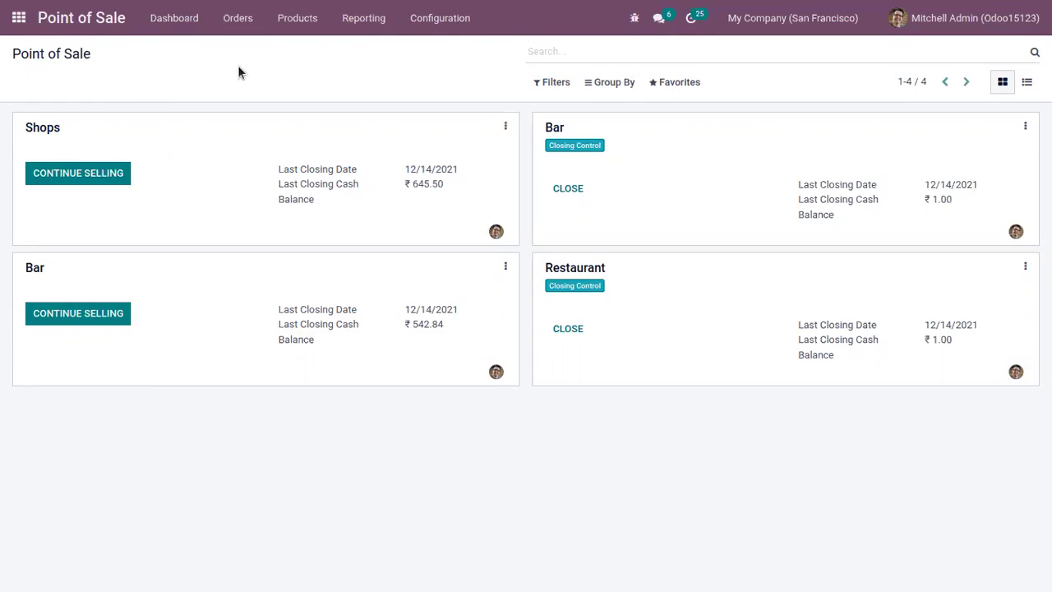